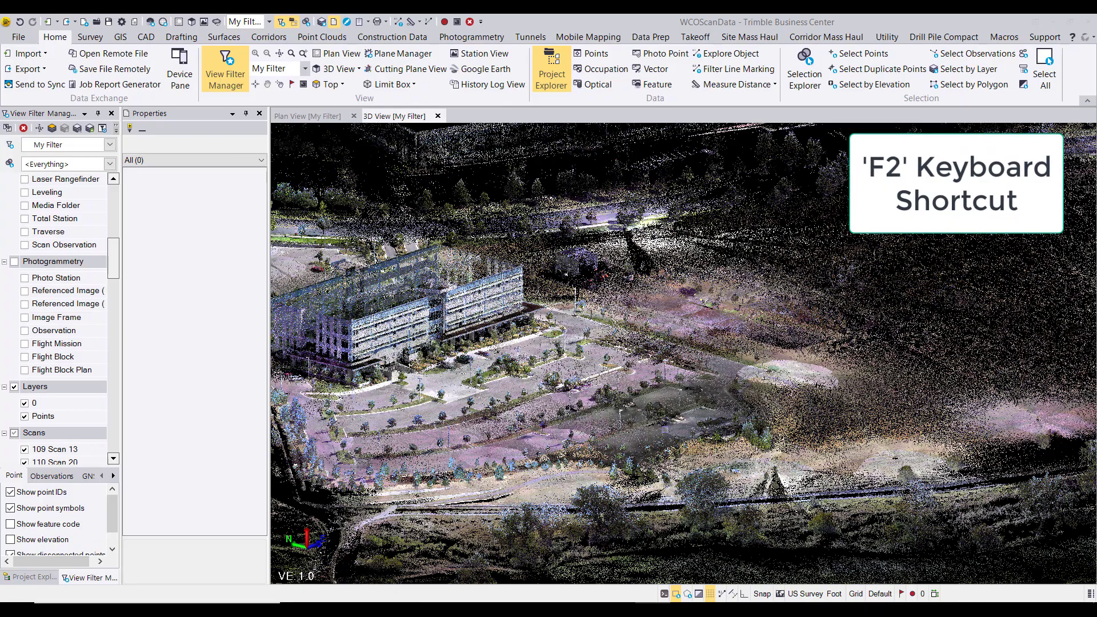
Open the CAD Command Line with F2, then hide and reopen it from the status bar.
key(F2)
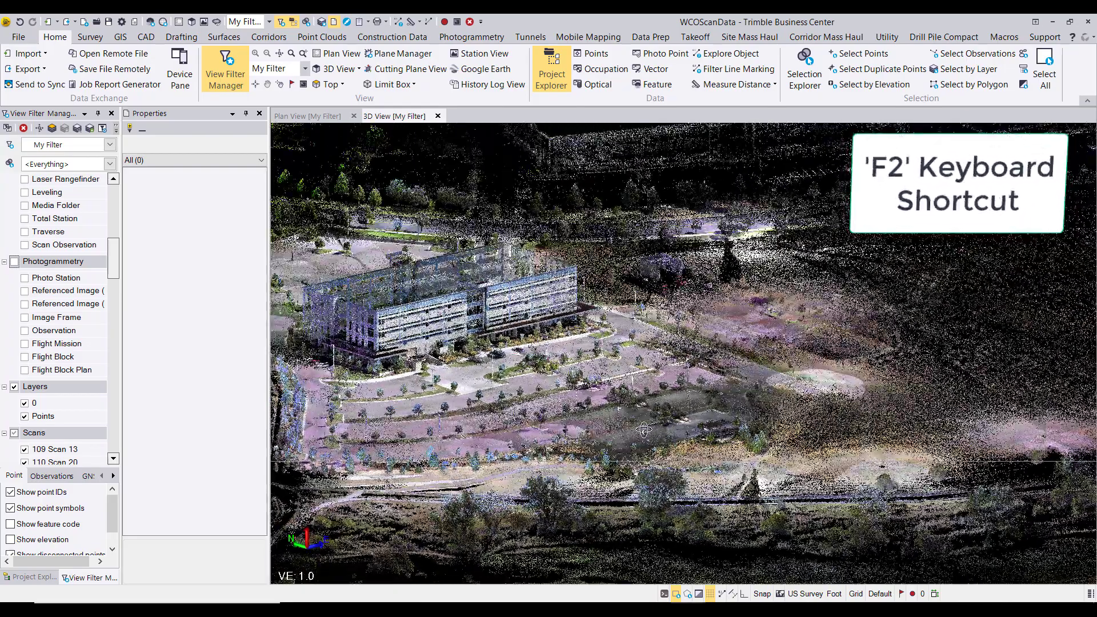
key(F2)
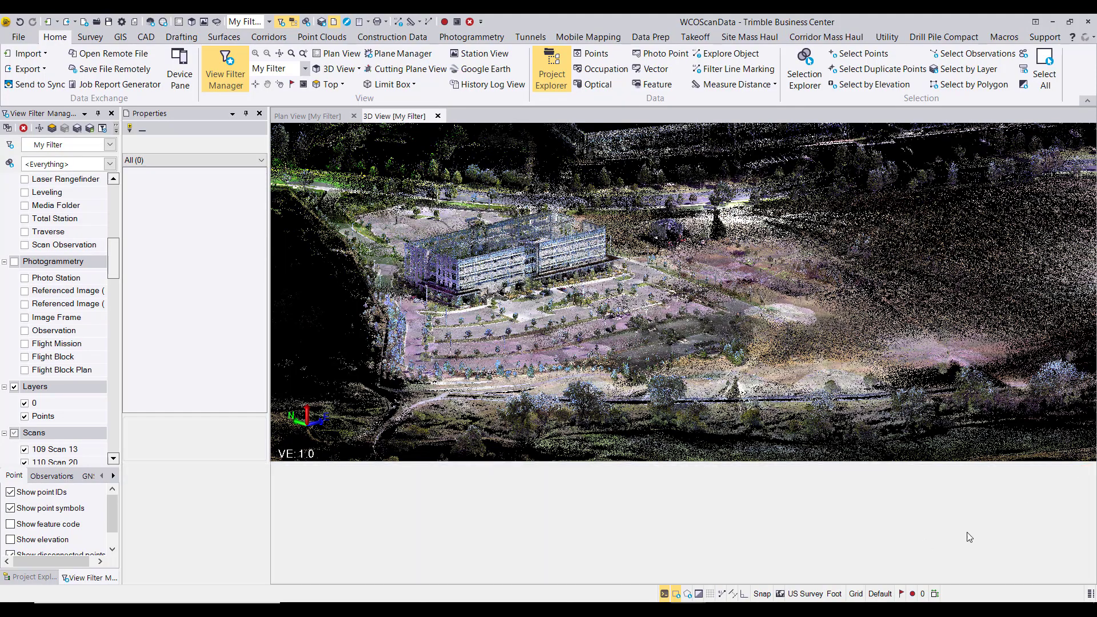
click(664, 593)
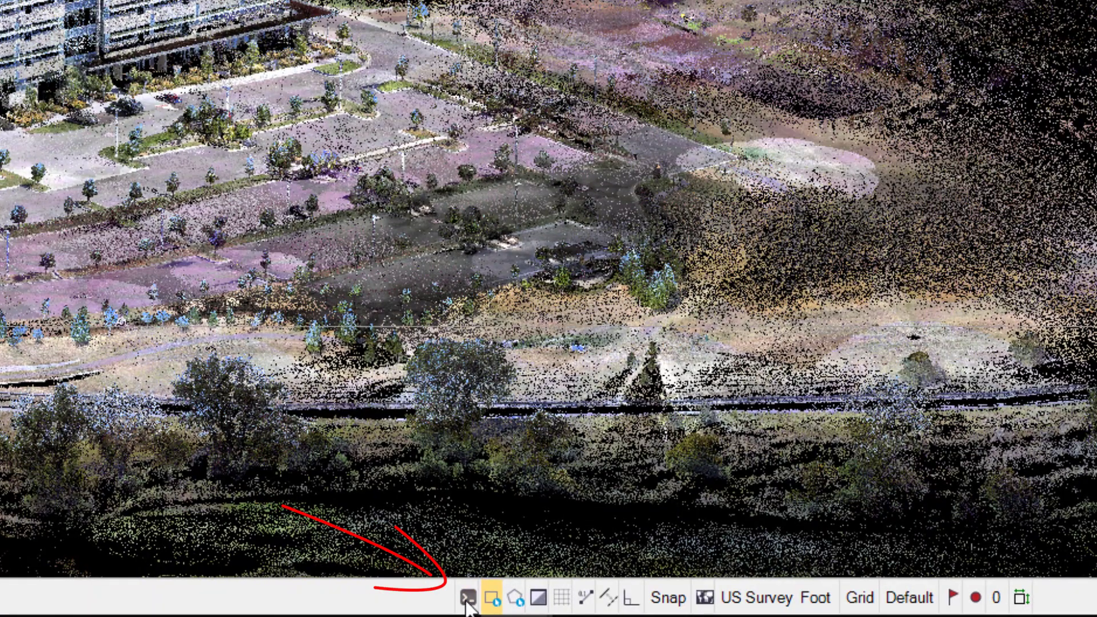
click(469, 606)
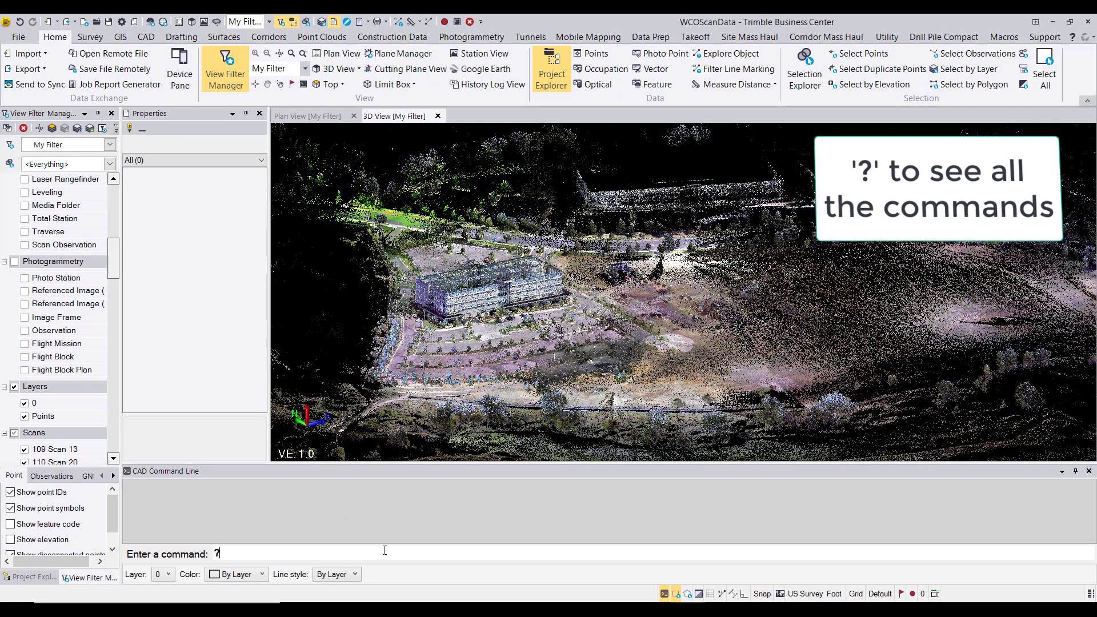
Enter ? in the command line and scroll through the listed CAD commands.
text(?)
key(Return)
scroll(353, 521, up, 4)
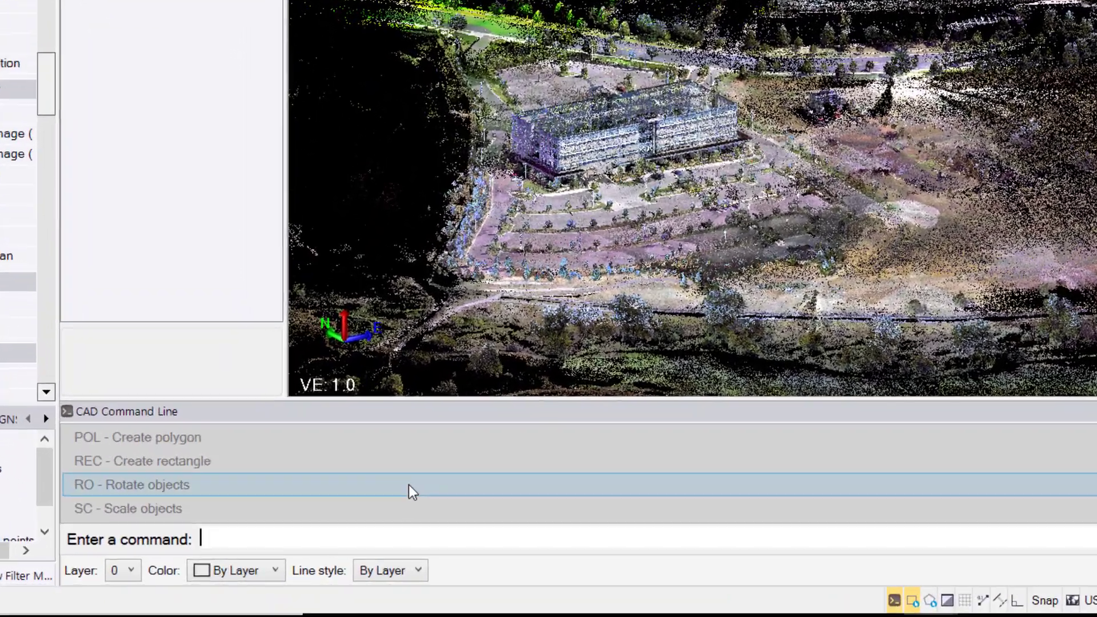
scroll(419, 479, up, 10)
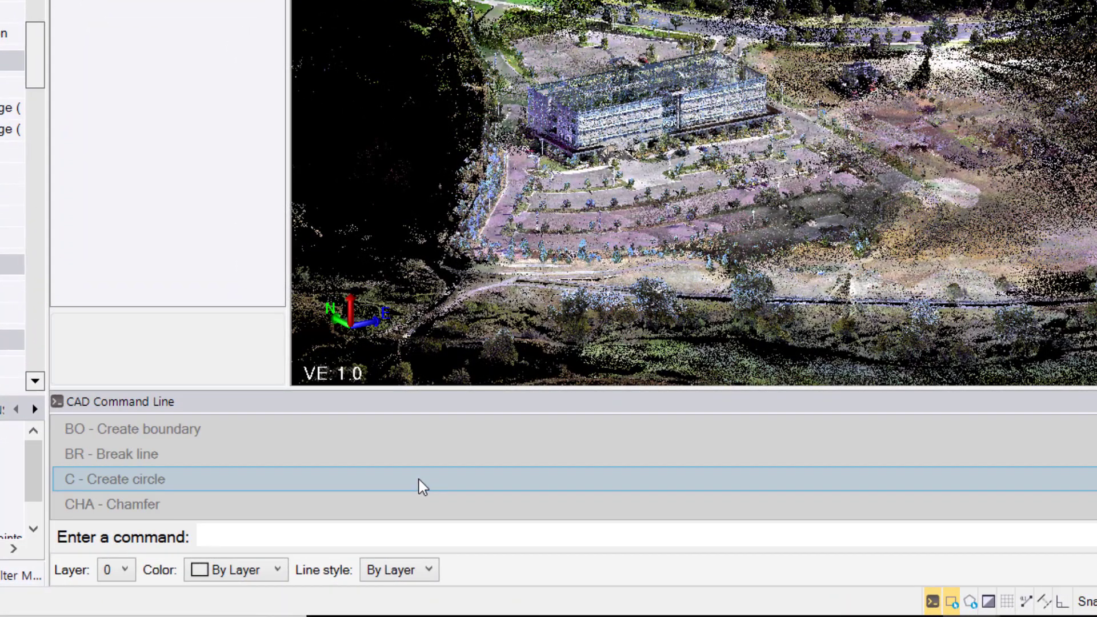
scroll(419, 479, down, 4)
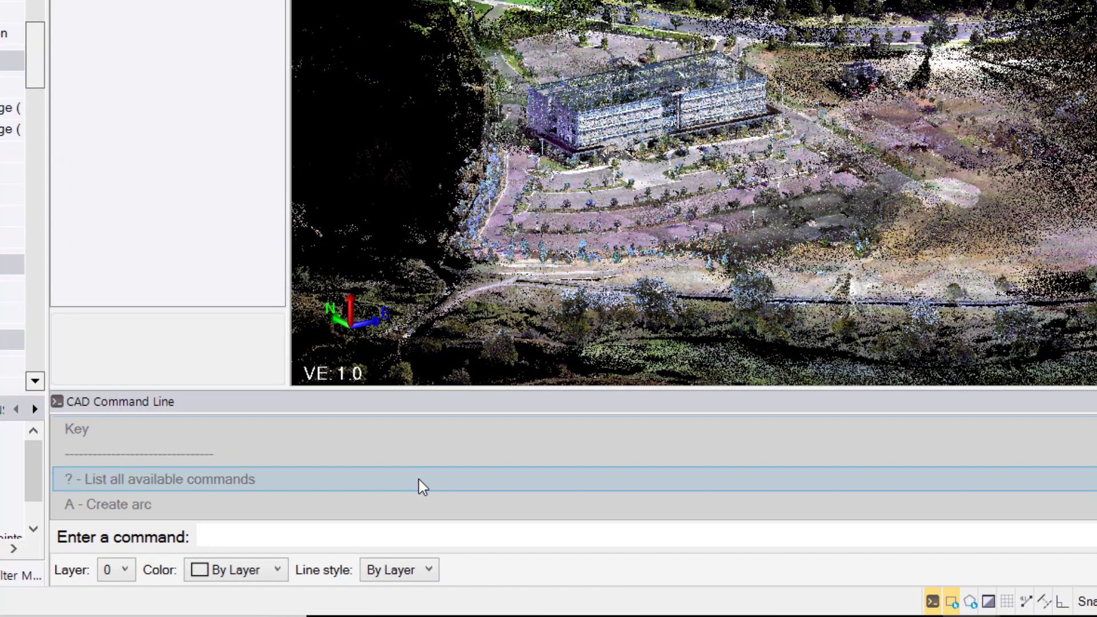
scroll(419, 478, down, 1)
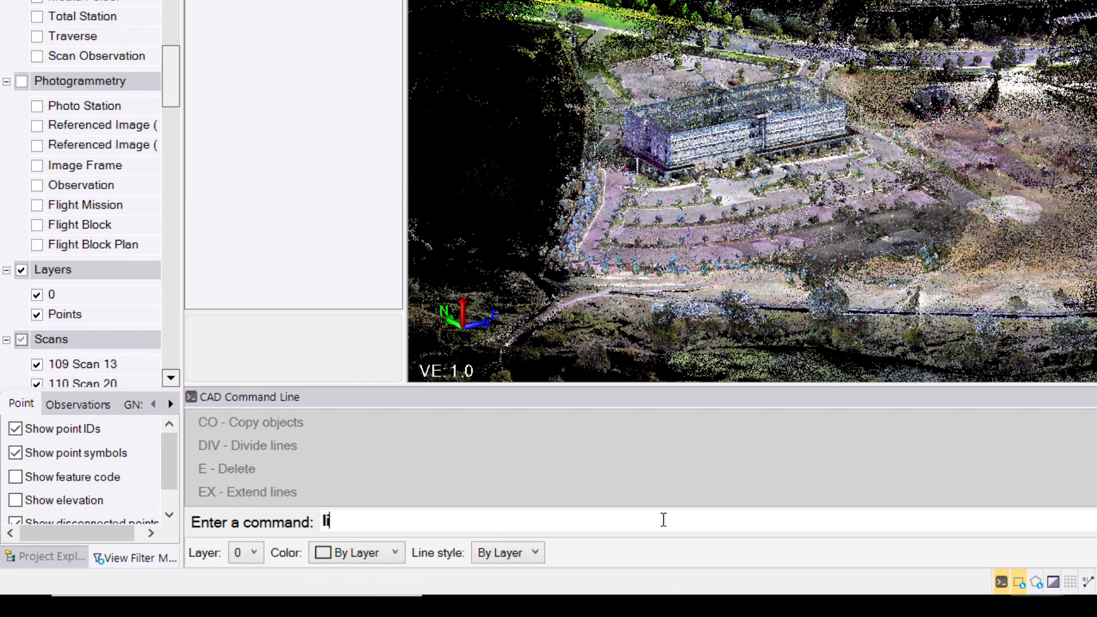
Start CREATELINESTRING from the autocomplete list, then cancel it at the start-point prompt.
text(ne)
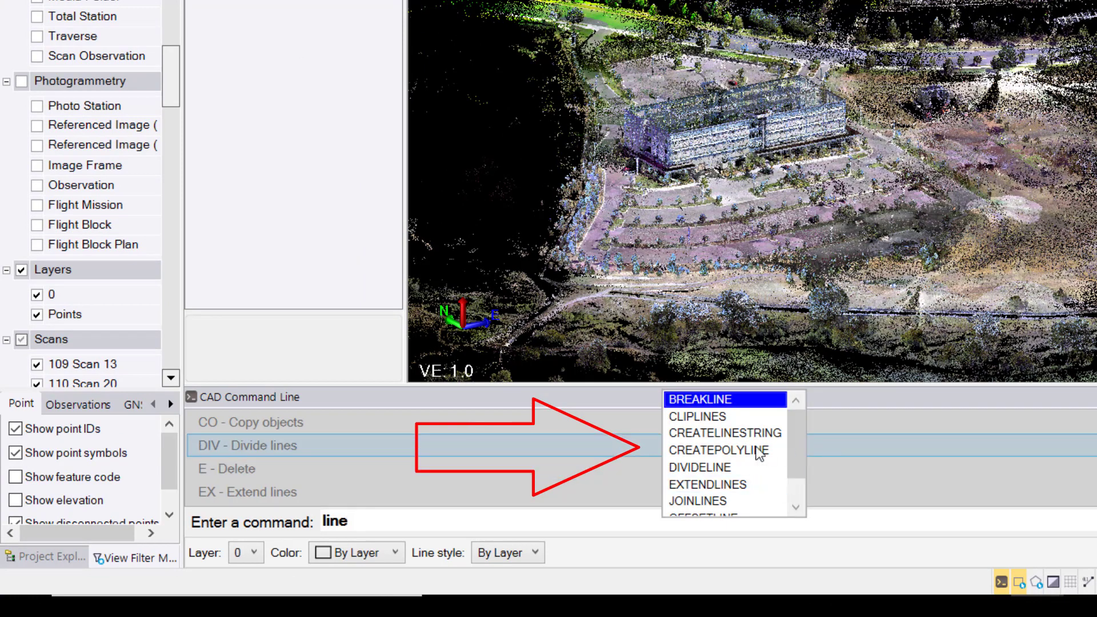
scroll(759, 453, down, 1)
scroll(758, 477, up, 1)
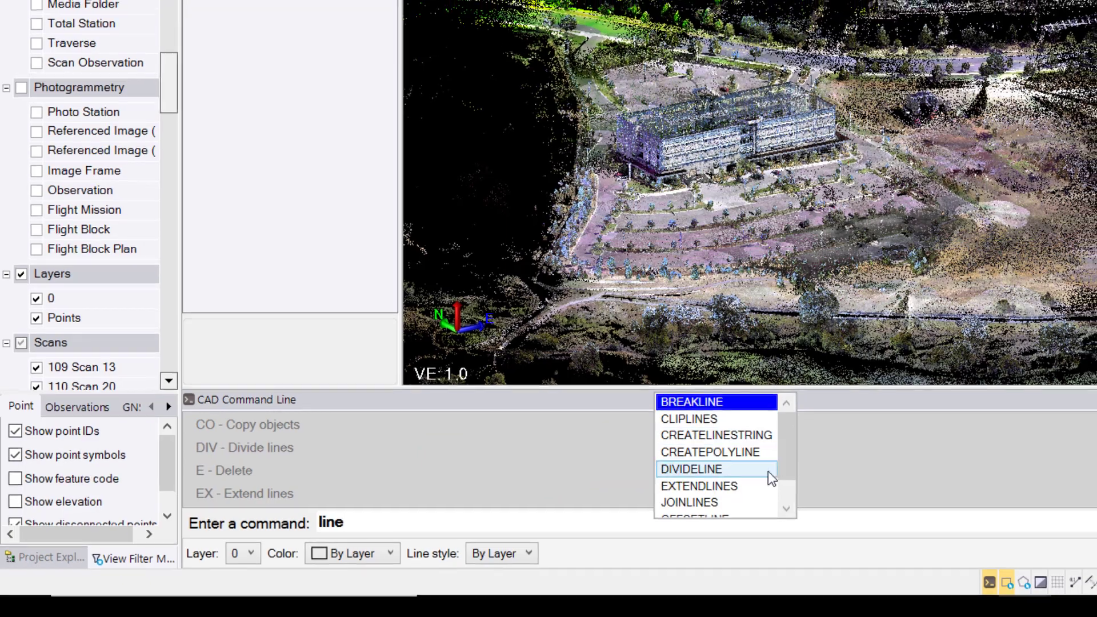
click(763, 437)
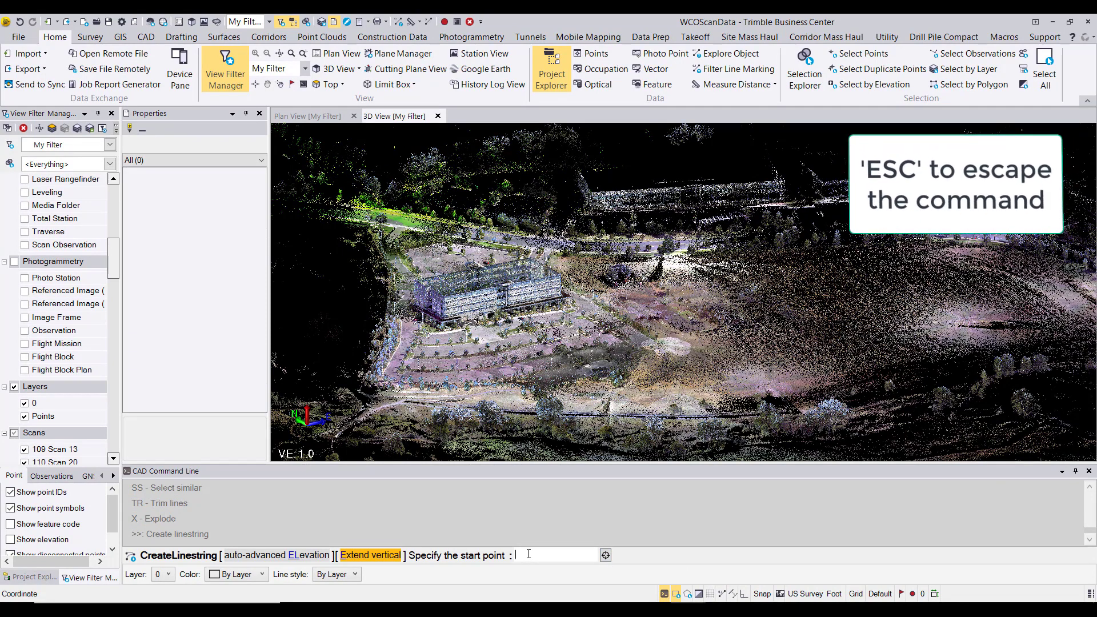
key(Escape)
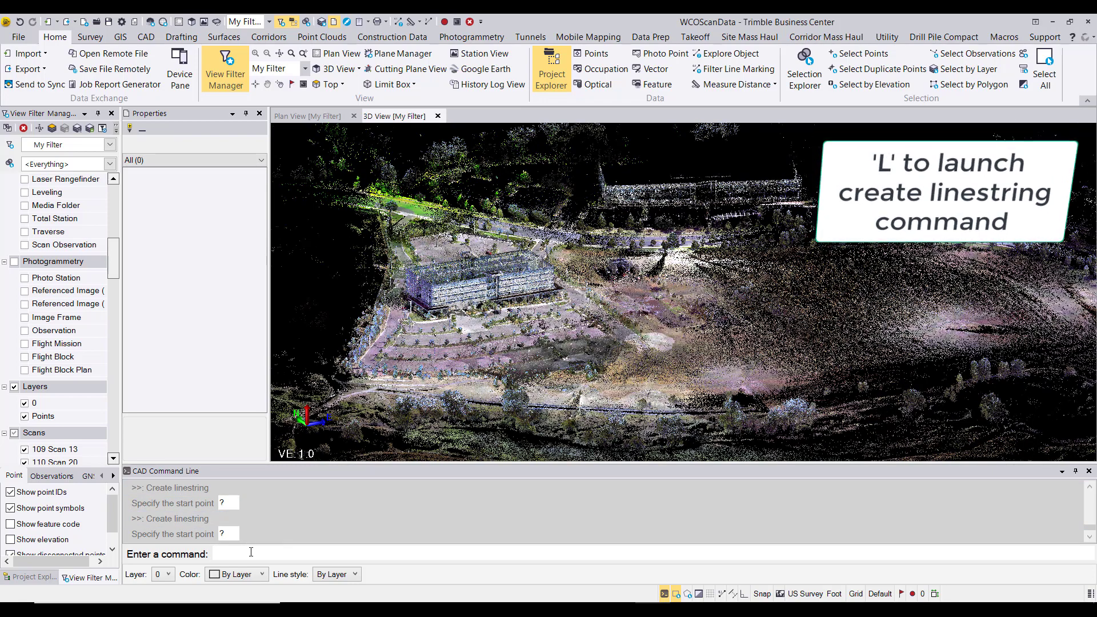
Launch Create linestring with L, and switch off auto-advanced elevation and extend vertical.
text(l)
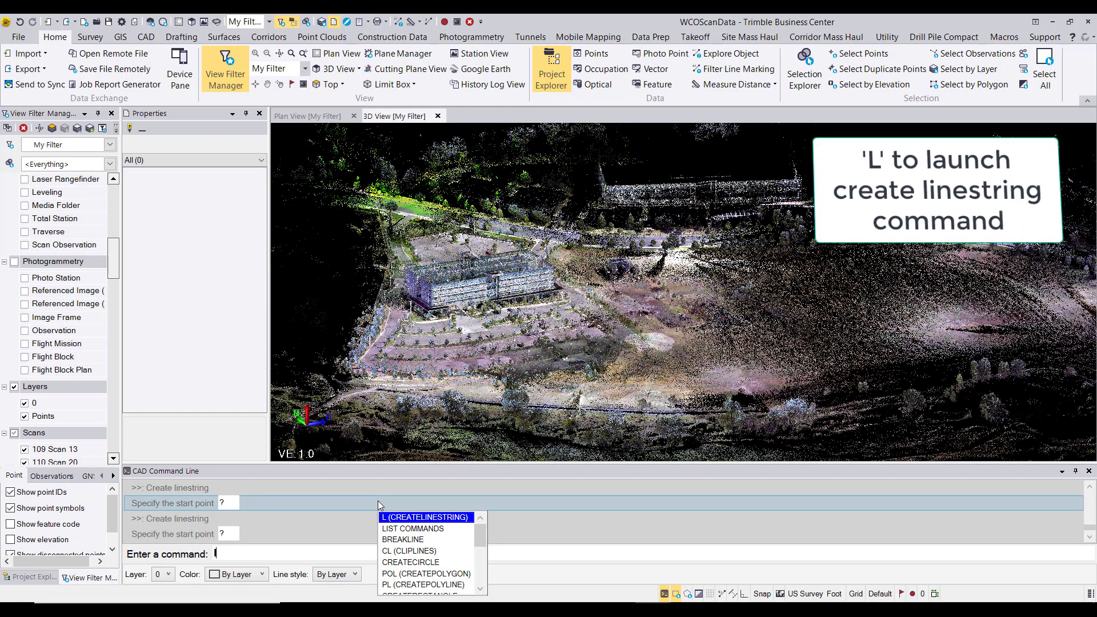
key(Return)
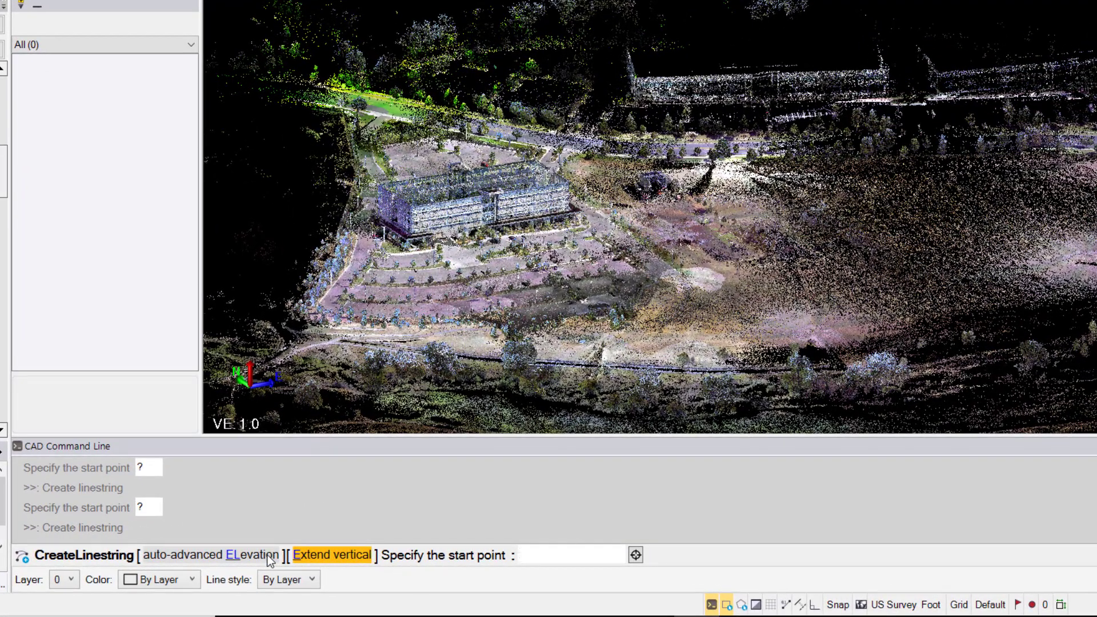
click(270, 557)
click(316, 554)
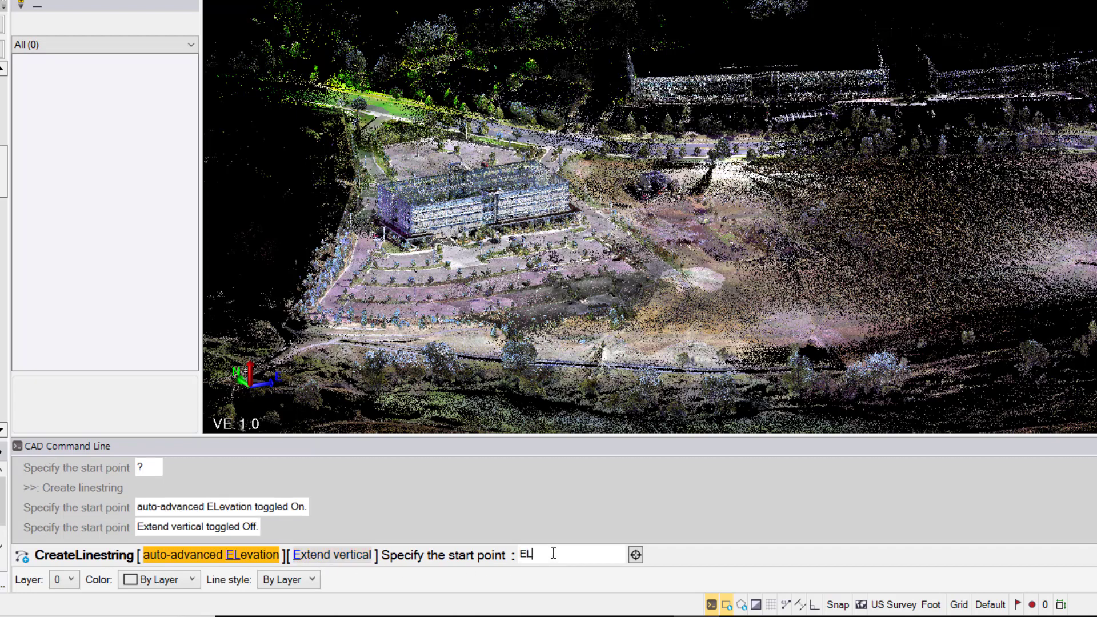
key(Return)
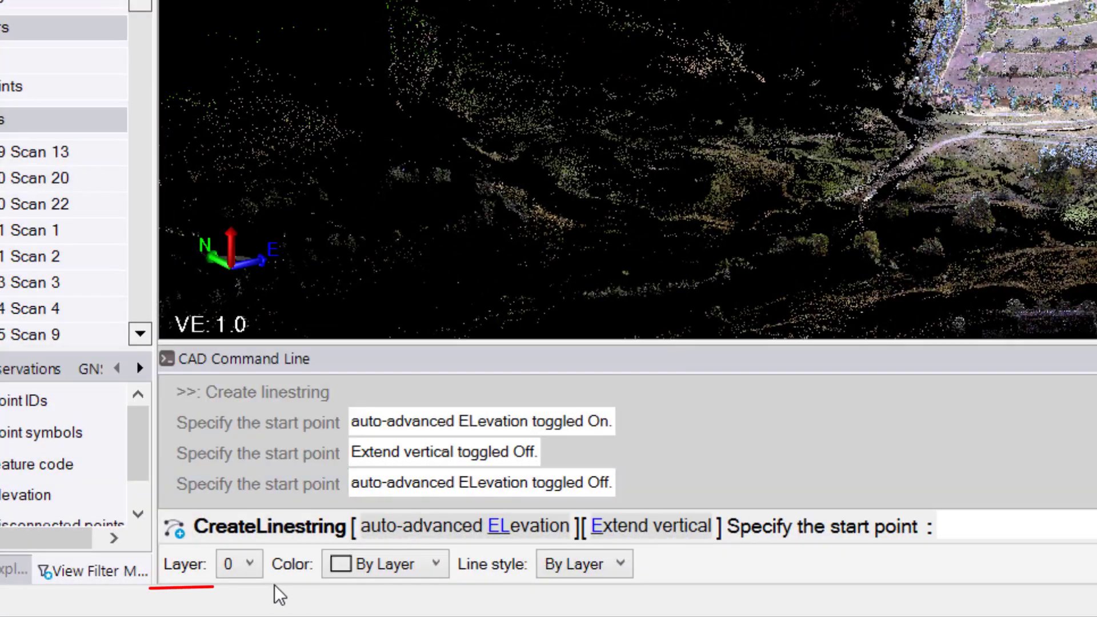
Check the Layer, Color and Line style options, keeping layer 0 and By Layer.
click(251, 565)
click(384, 582)
click(407, 578)
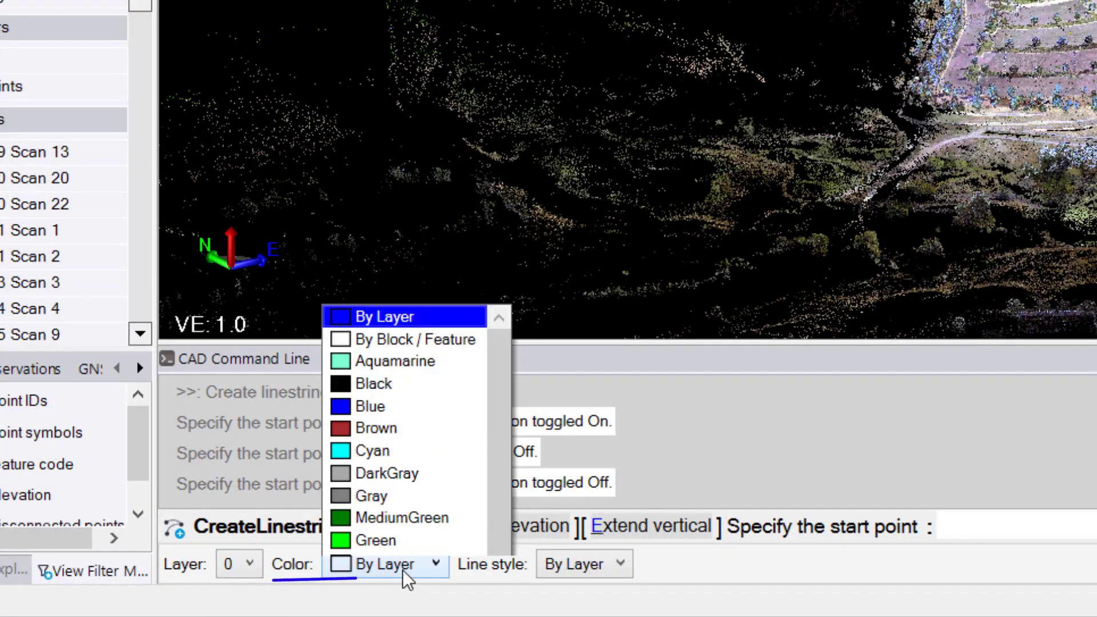
click(408, 578)
click(543, 568)
click(619, 571)
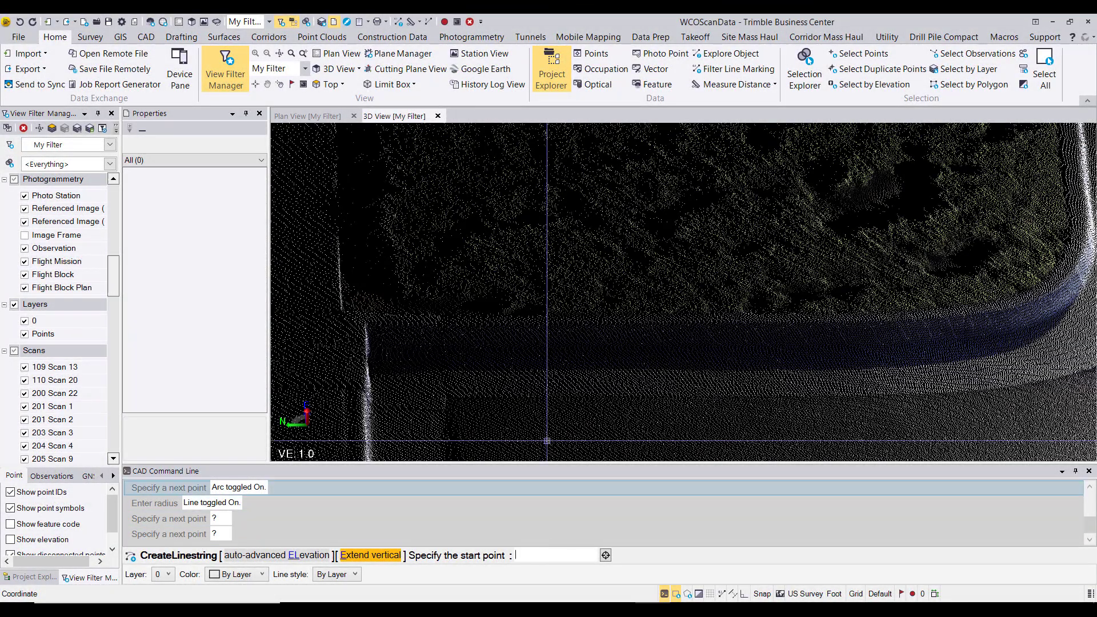
Draw a straight curb segment from the corner (5462.462 ft) to the next point (5462.207 ft).
click(367, 322)
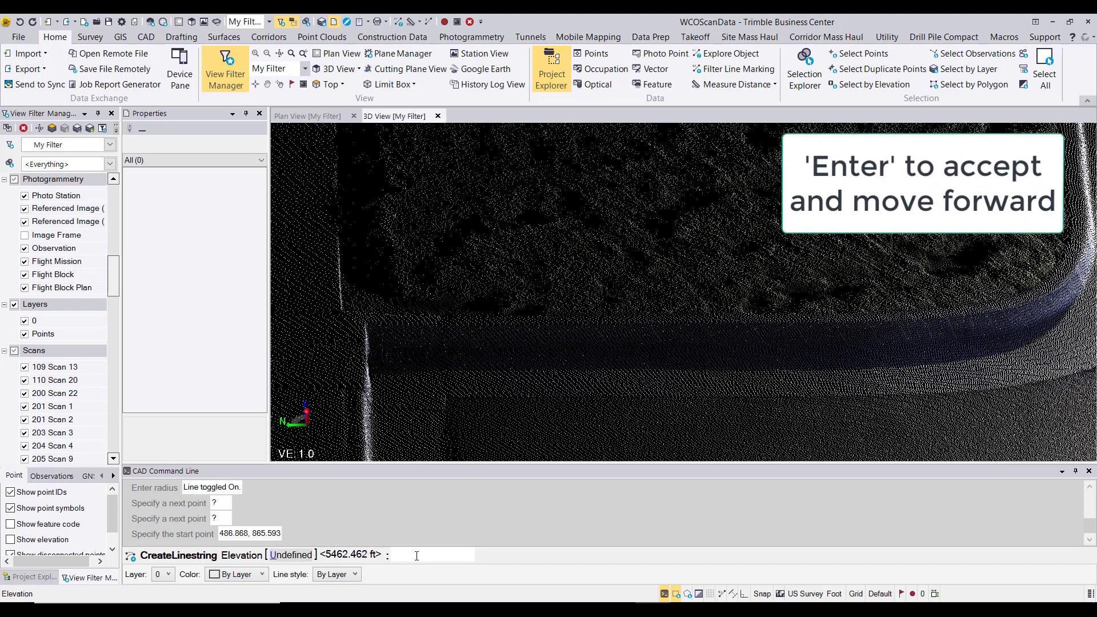
key(Return)
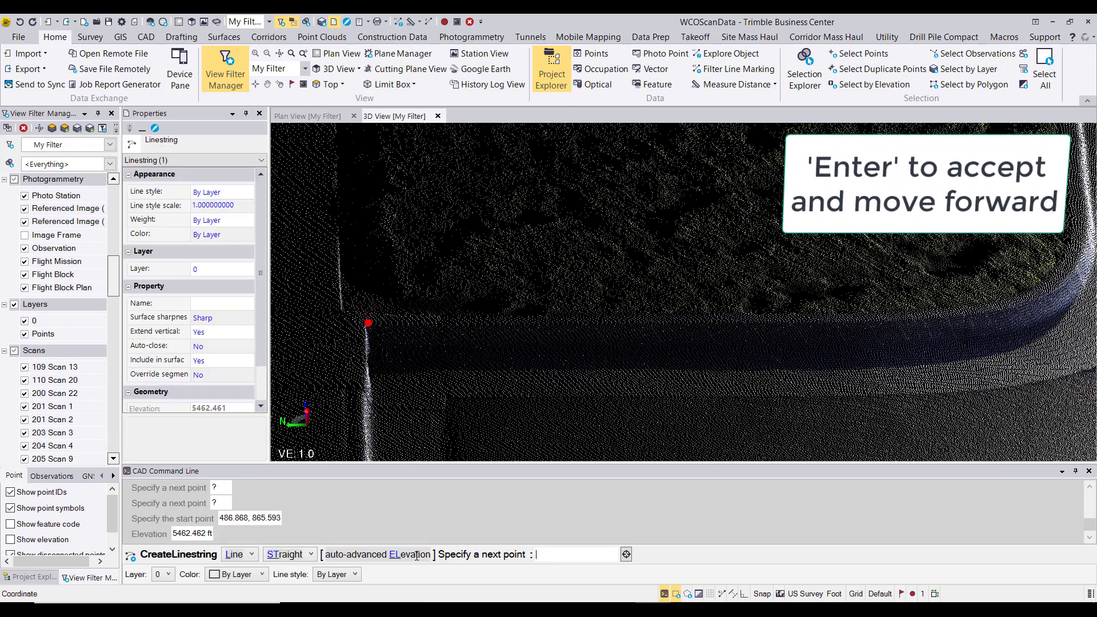
click(251, 554)
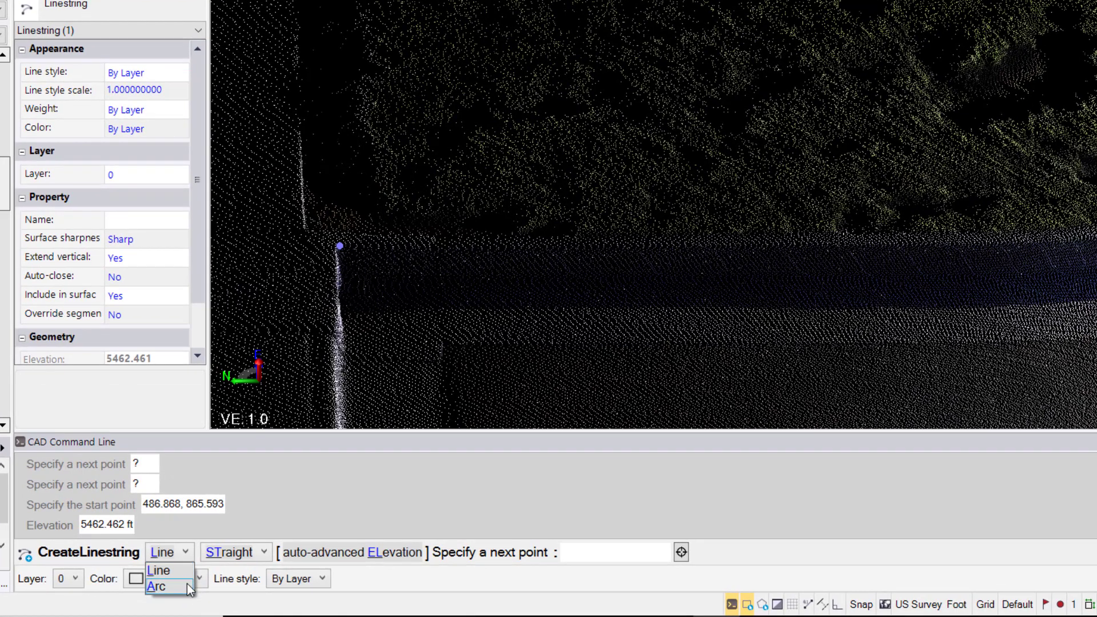
click(265, 553)
click(265, 552)
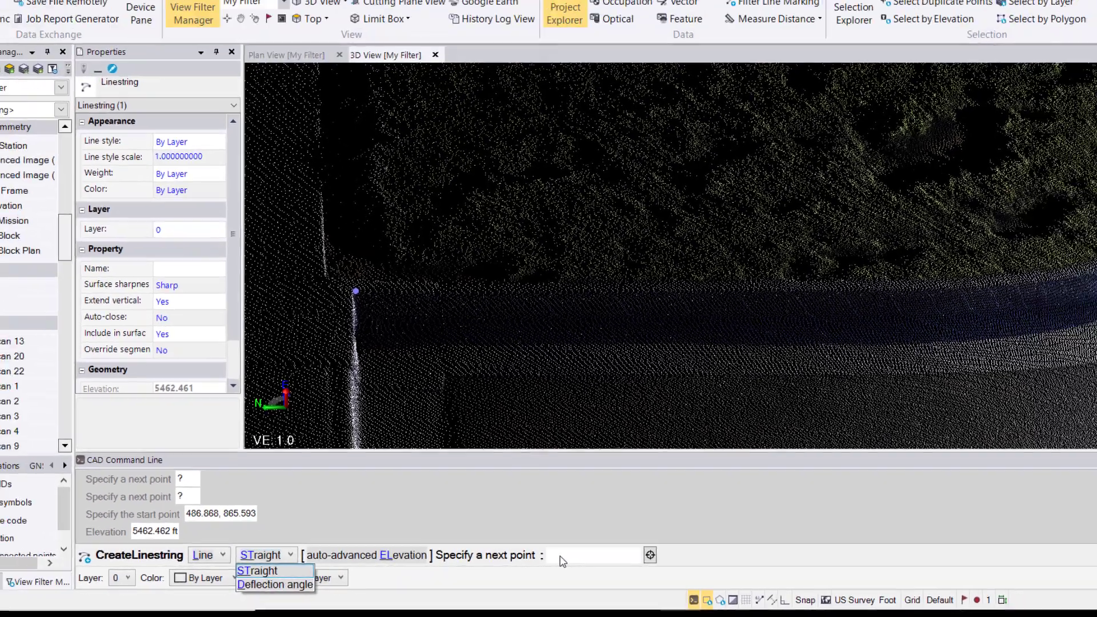
click(649, 554)
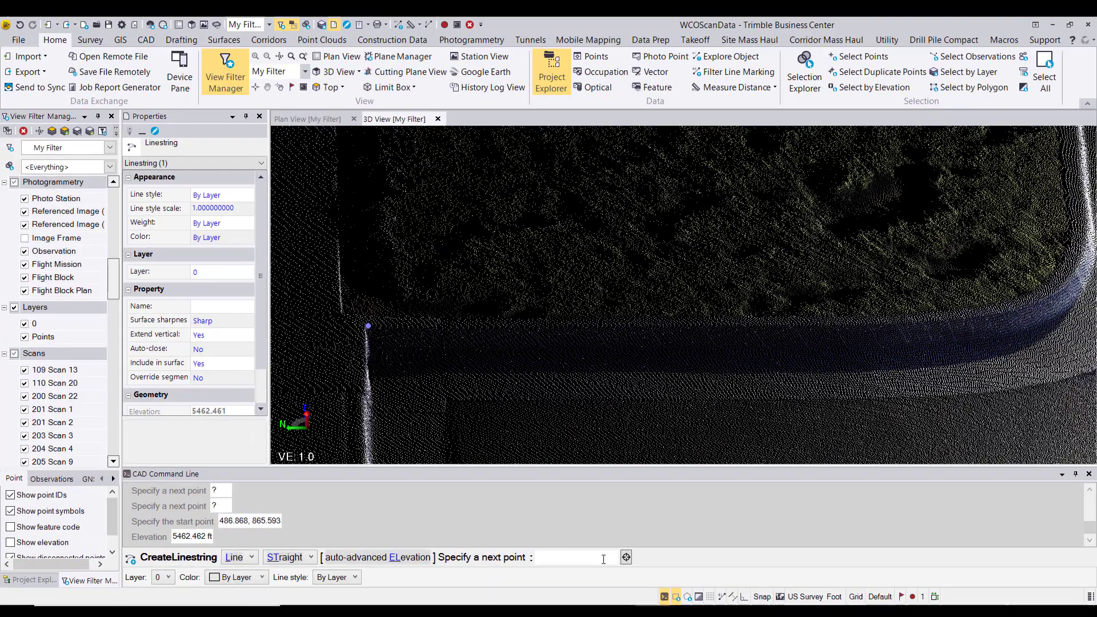
click(974, 318)
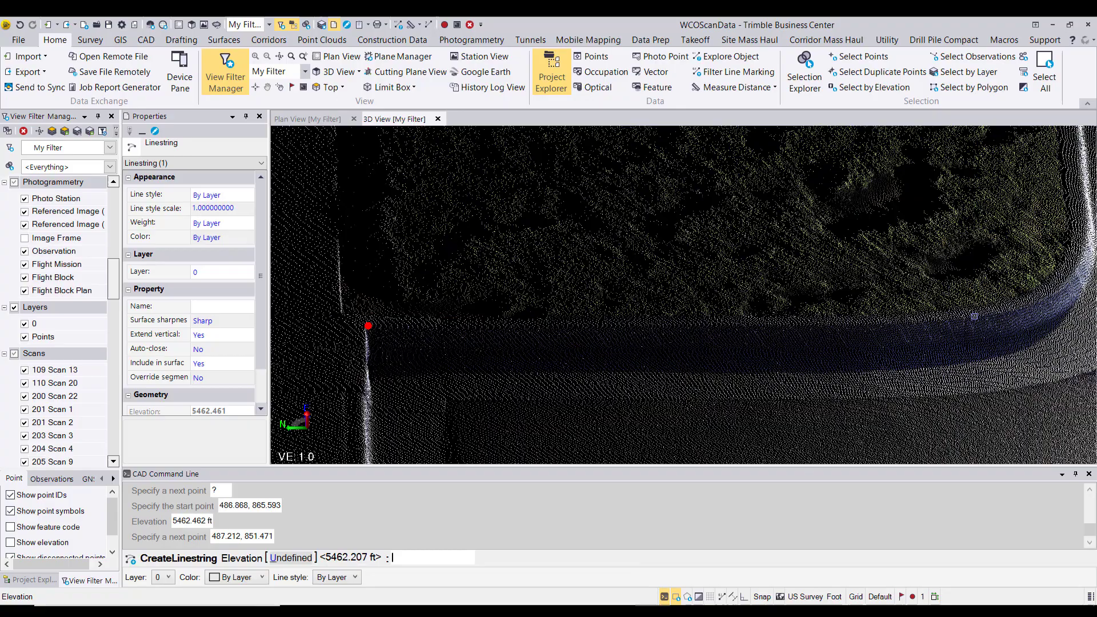
key(Return)
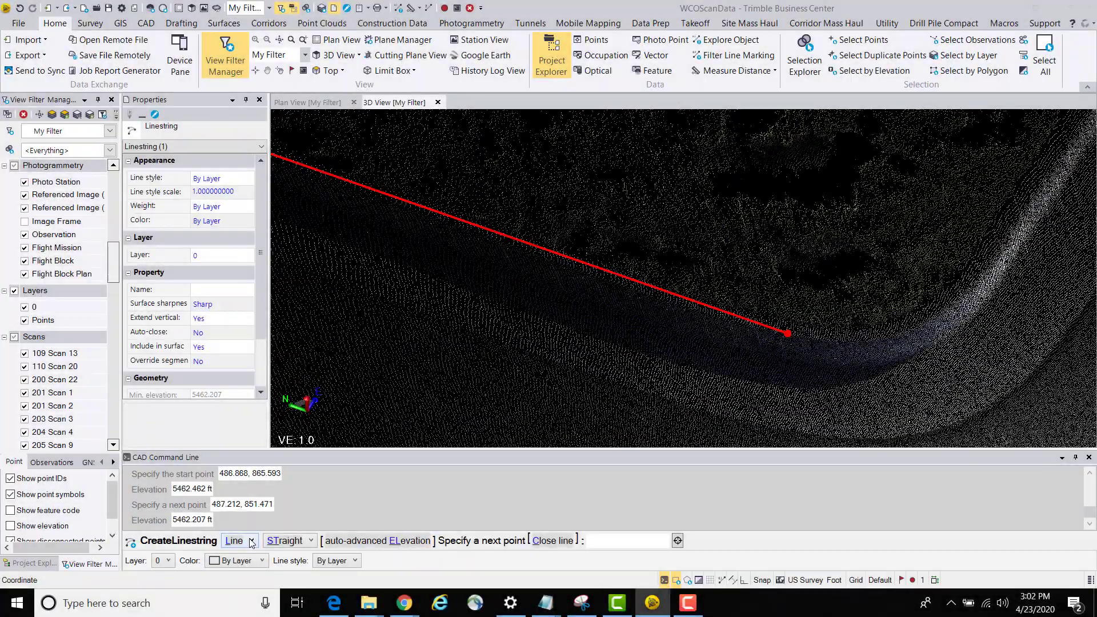
Change the next linestring segment to an arc of type Smooth curve.
click(249, 540)
click(250, 562)
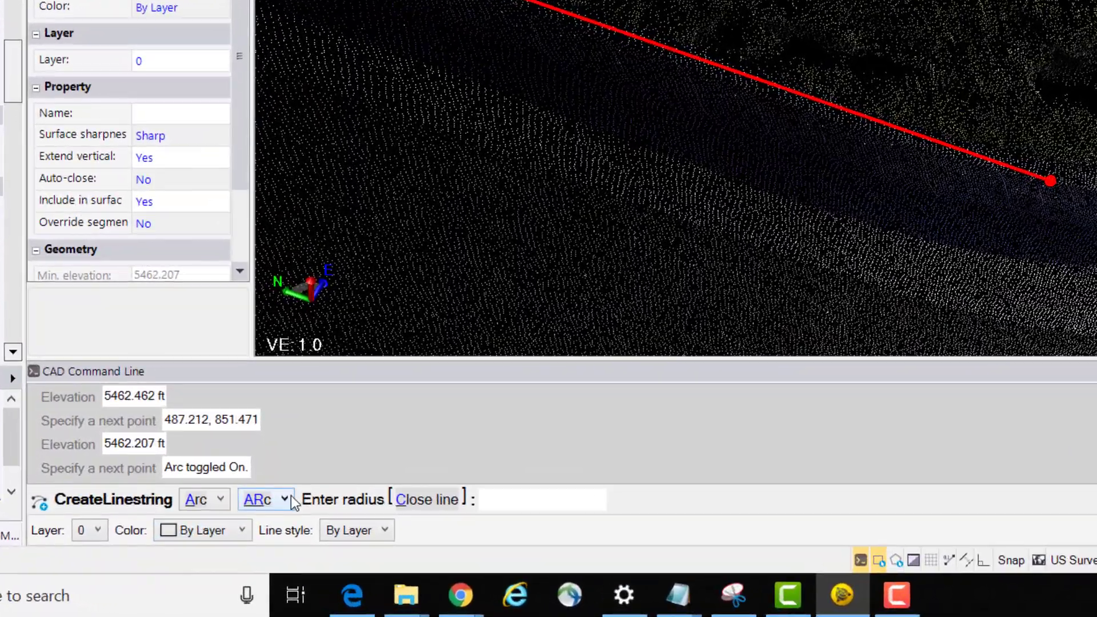
click(286, 508)
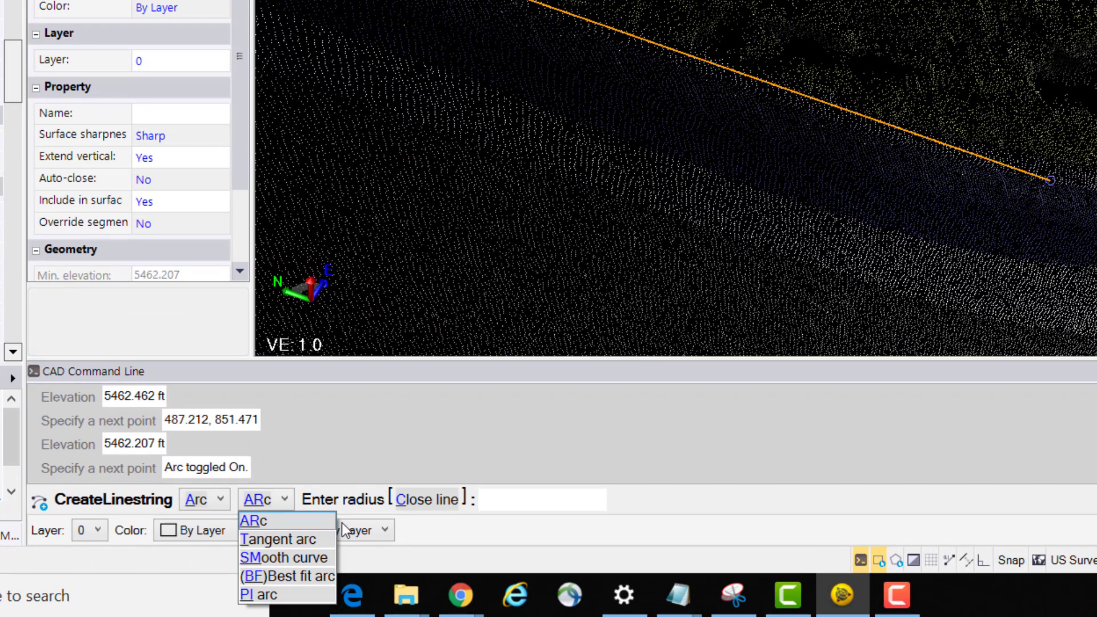
click(330, 558)
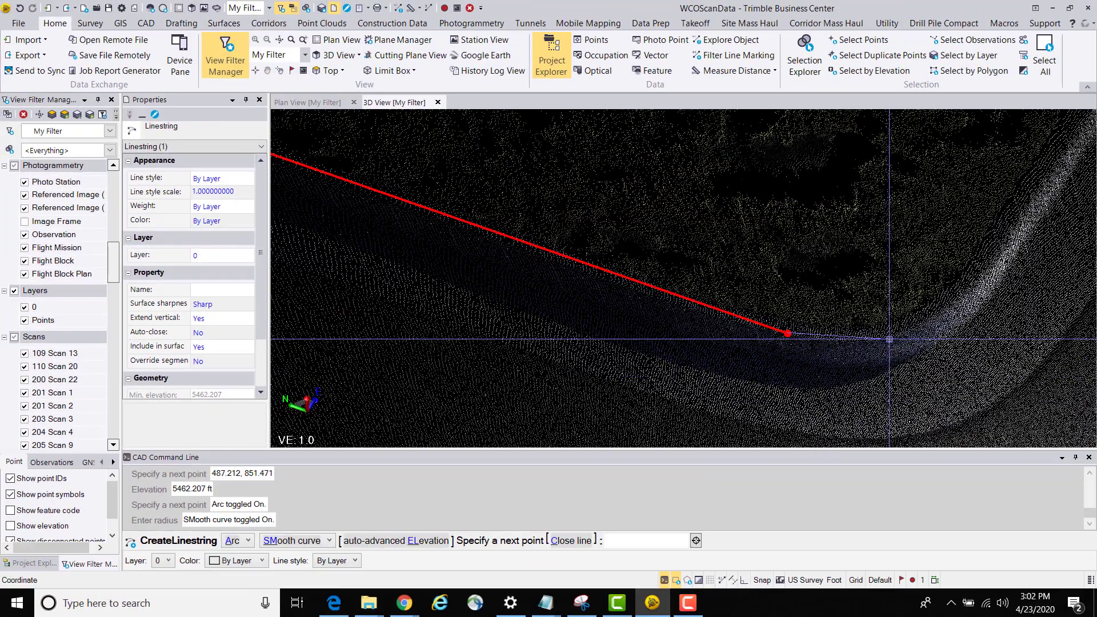
Continue the curve through two bend points at 5462.133 ft and 5462.099 ft.
click(972, 297)
key(Return)
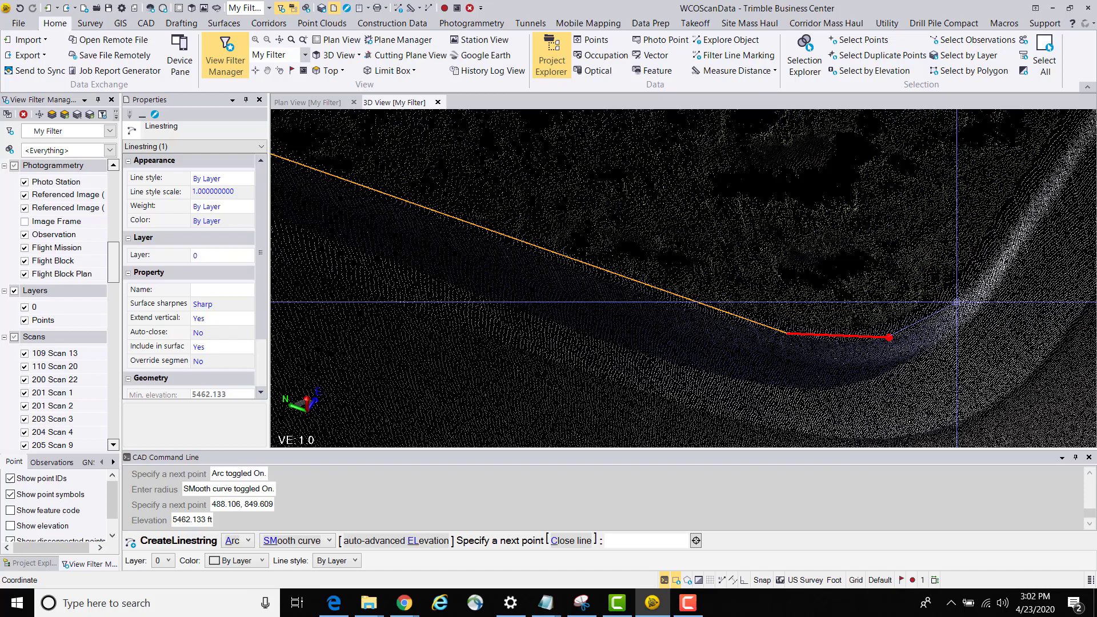
click(957, 299)
key(Return)
mouse_move(957, 300)
middle_down()
mouse_move(901, 303)
mouse_move(966, 312)
middle_up()
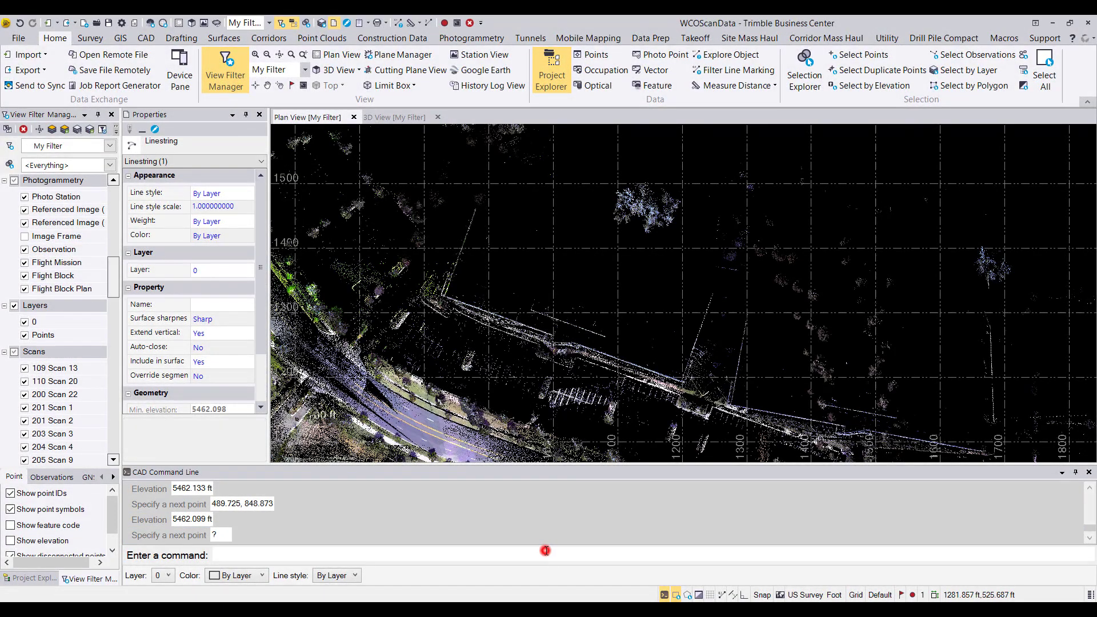
Relaunch Create linestring and pick the building's start corner at elevation 5506.742 ft.
key(Return)
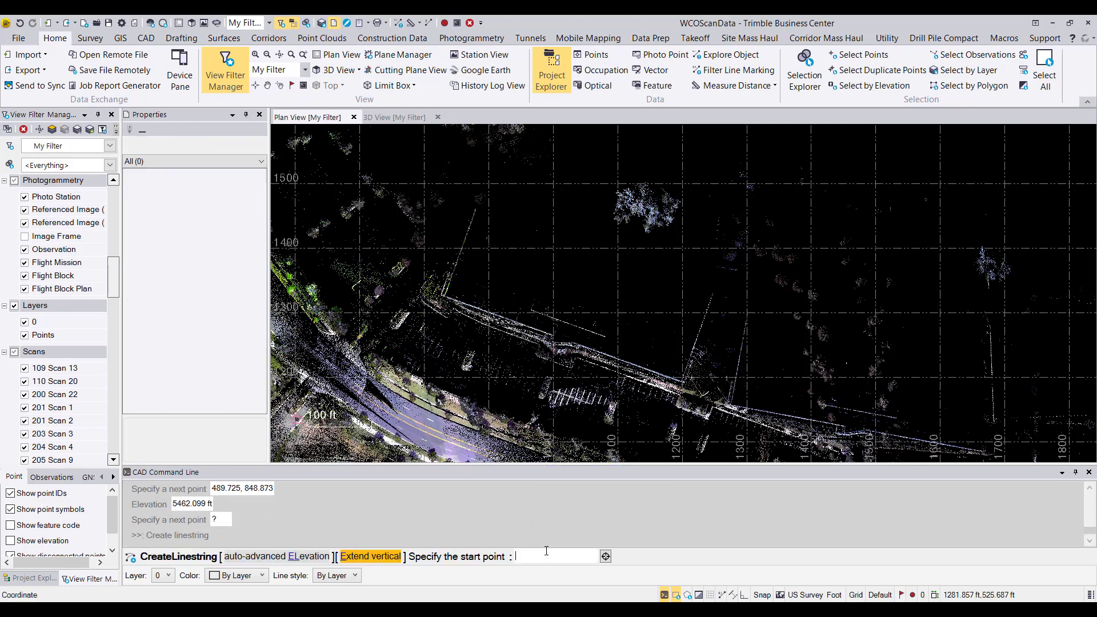
click(605, 556)
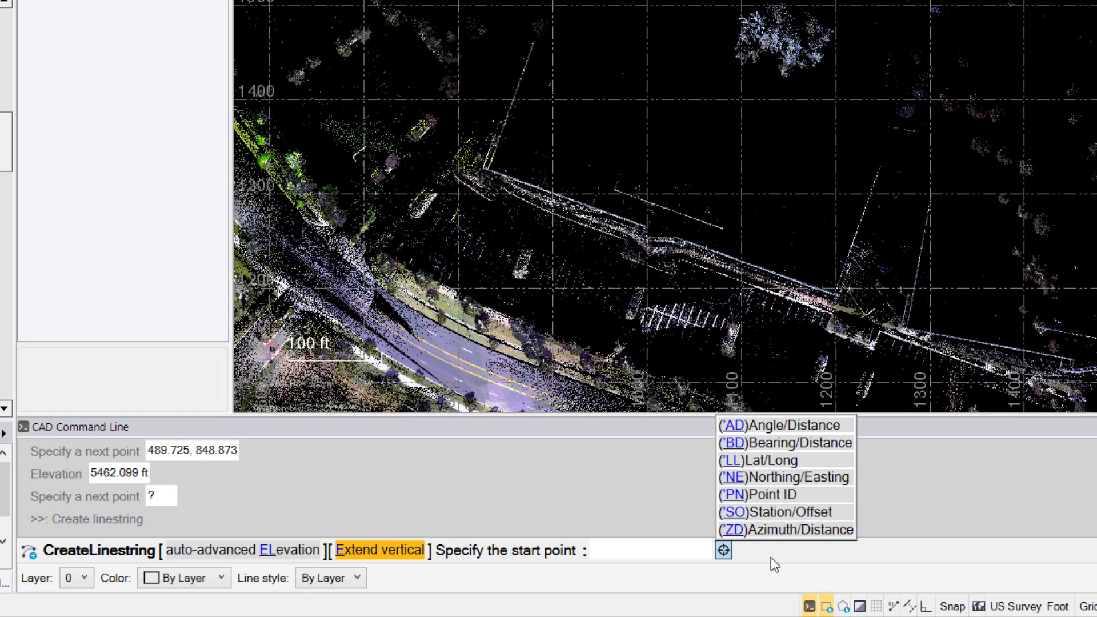
click(663, 548)
click(533, 45)
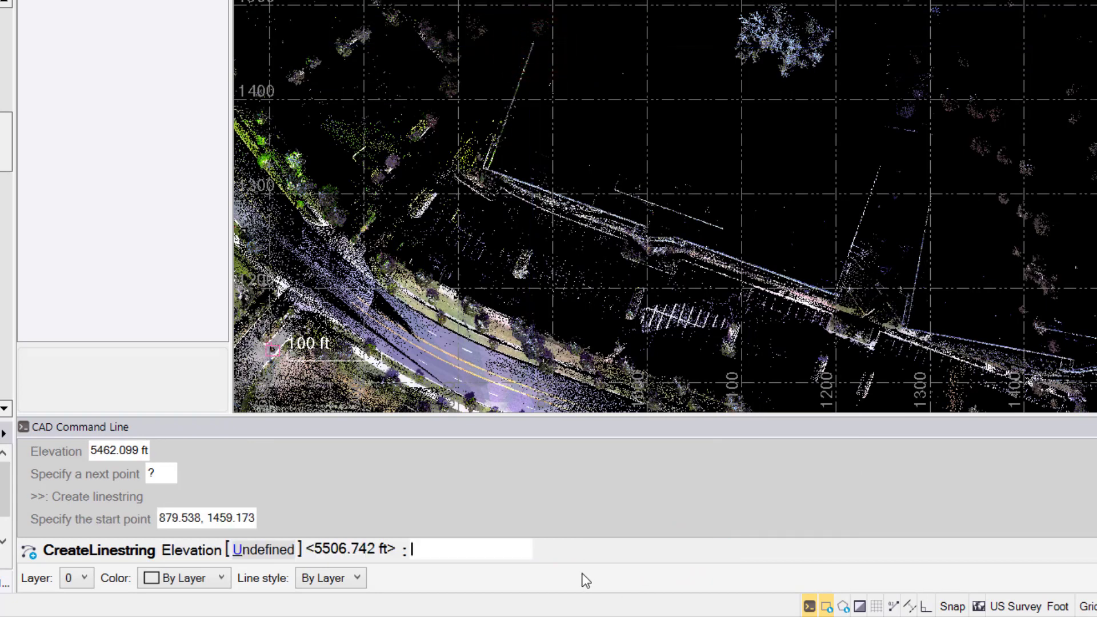
key(Return)
Switch to bearing/distance entry and draw the first southwest leg, 137.567 long.
click(753, 550)
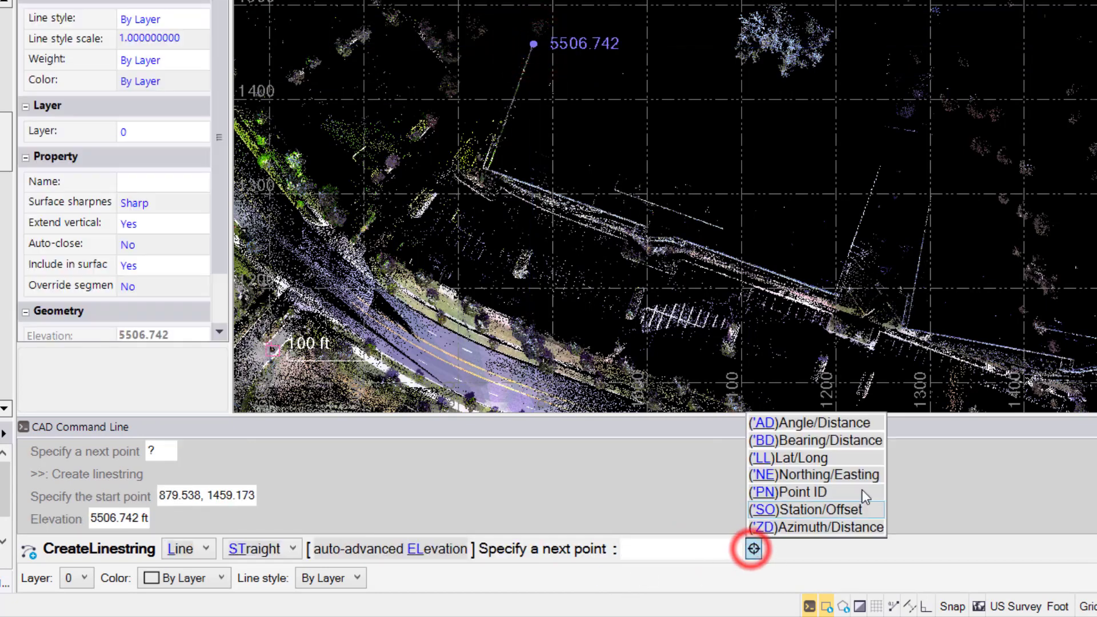
click(861, 440)
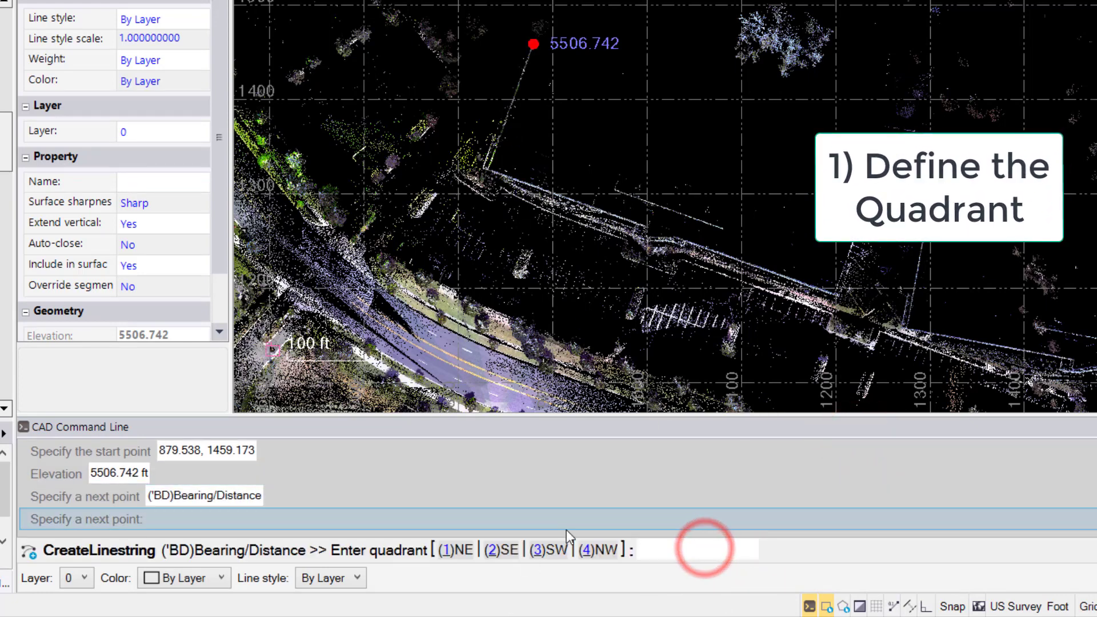
click(558, 550)
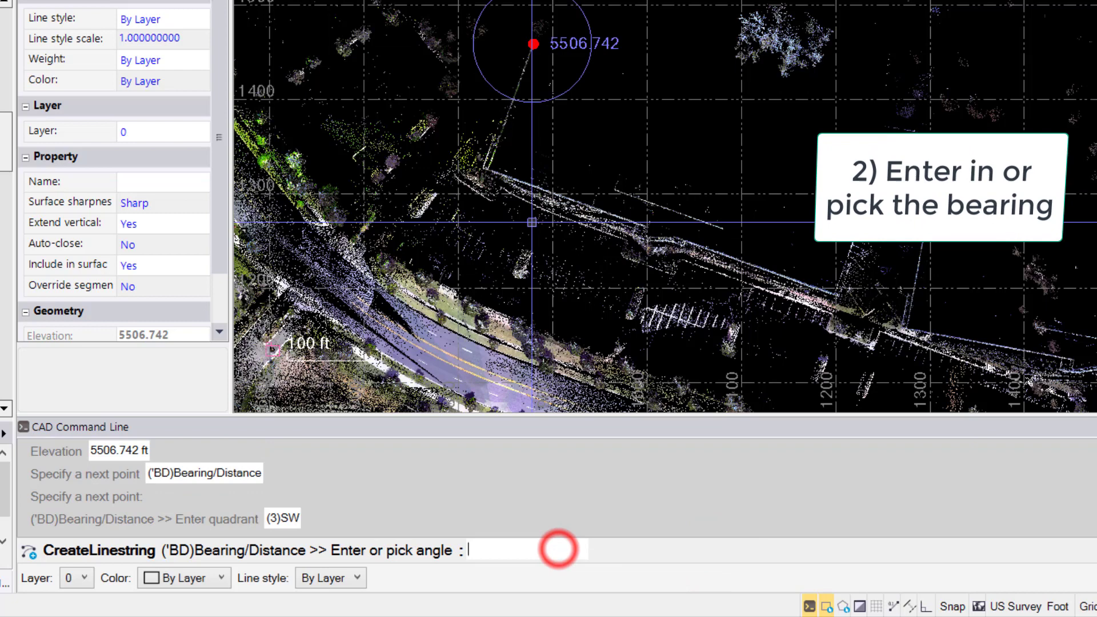
click(486, 167)
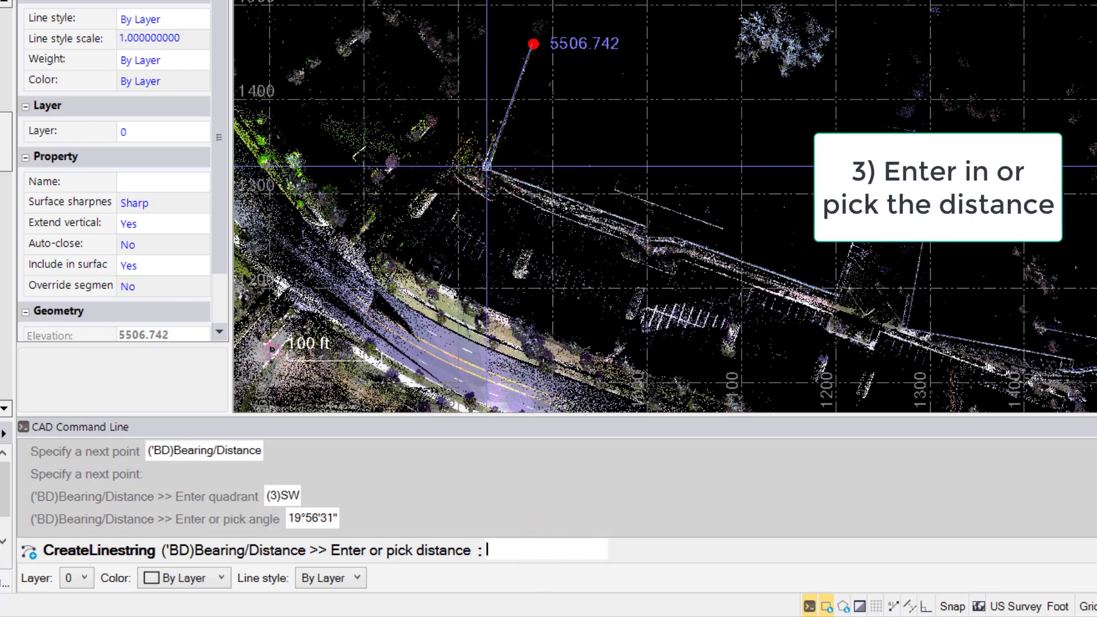
click(486, 167)
key(Return)
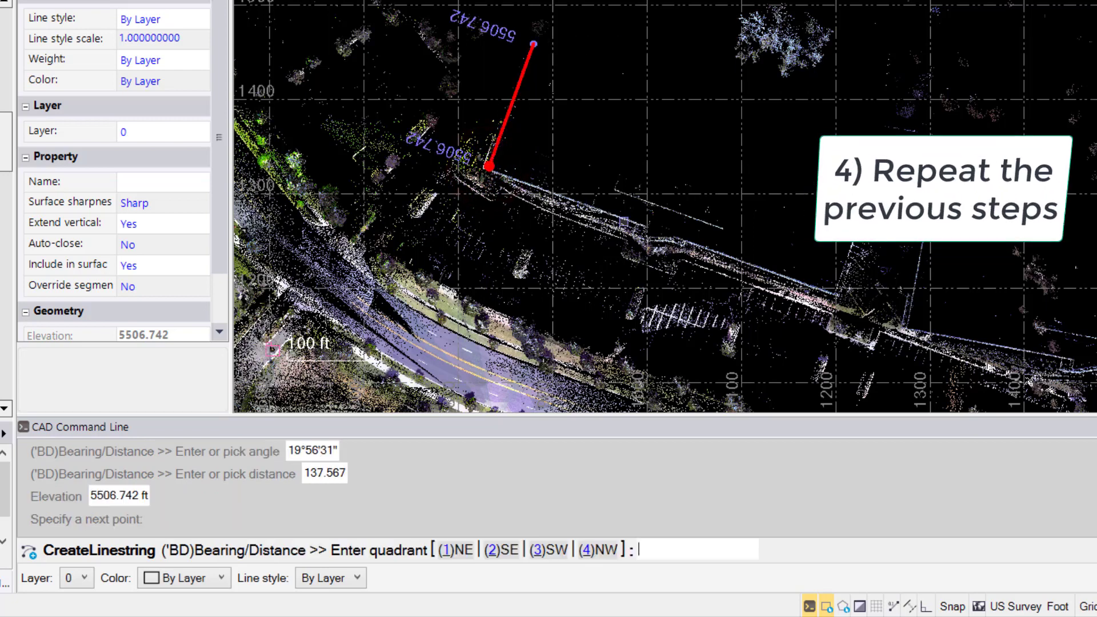
Draw the second building leg southeast, 393.313 long.
click(503, 549)
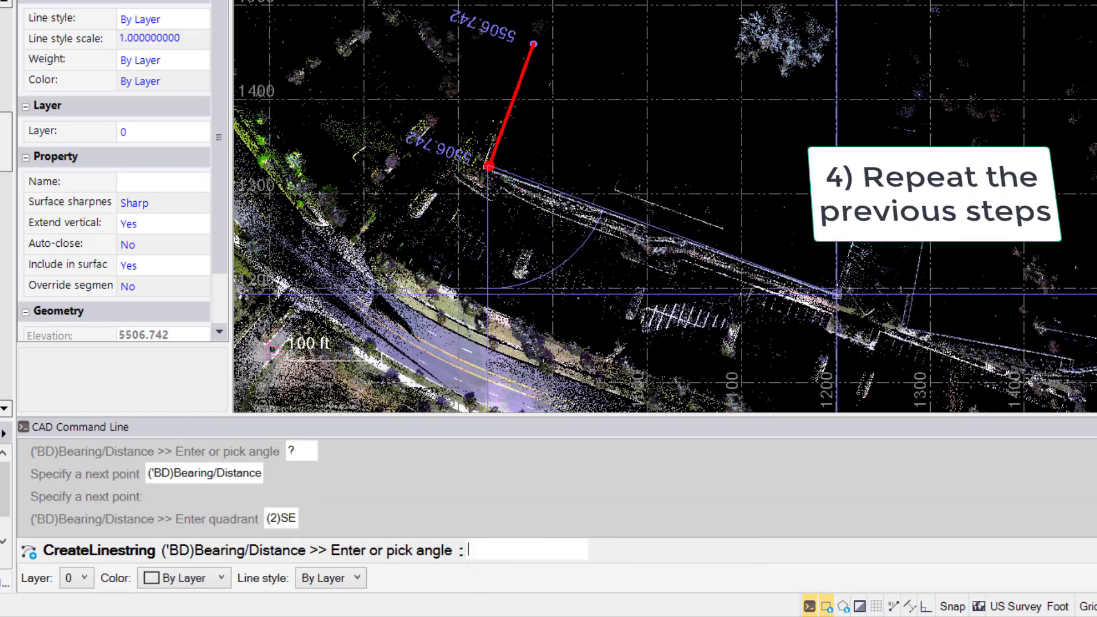
click(836, 294)
click(837, 293)
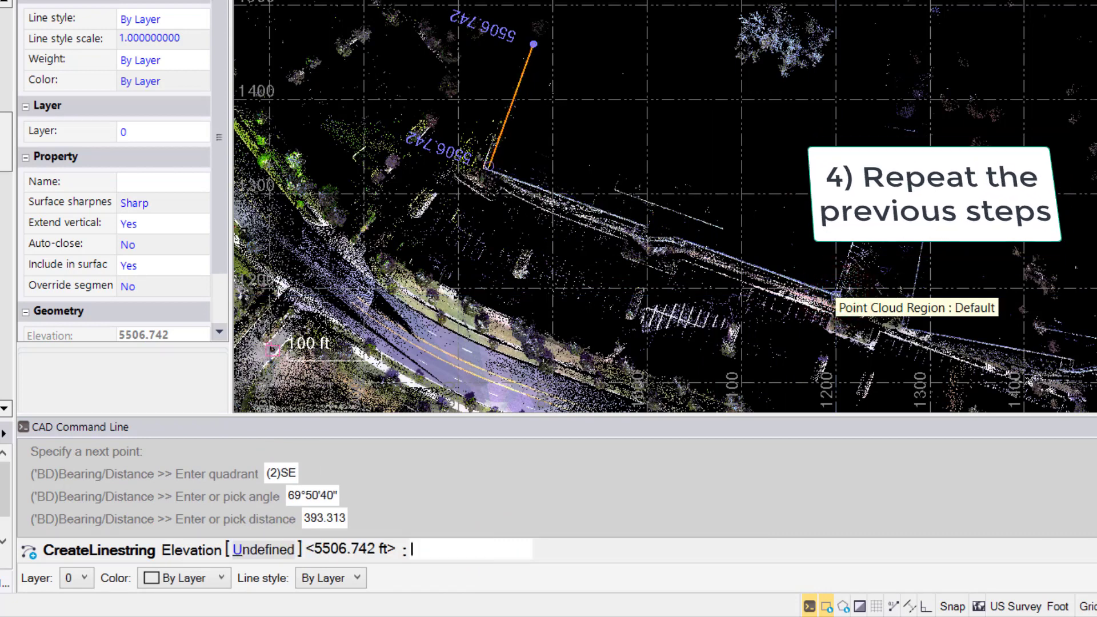
key(Return)
Draw the third leg northeast, 143.102 long, and close the outline to its start.
text(1)
key(Return)
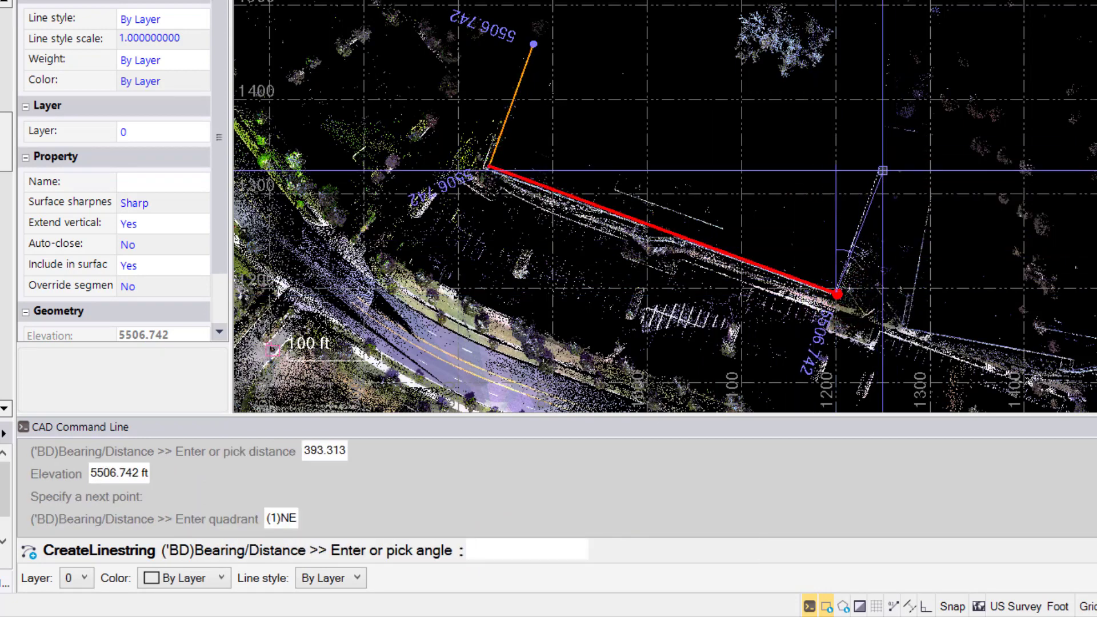
click(879, 166)
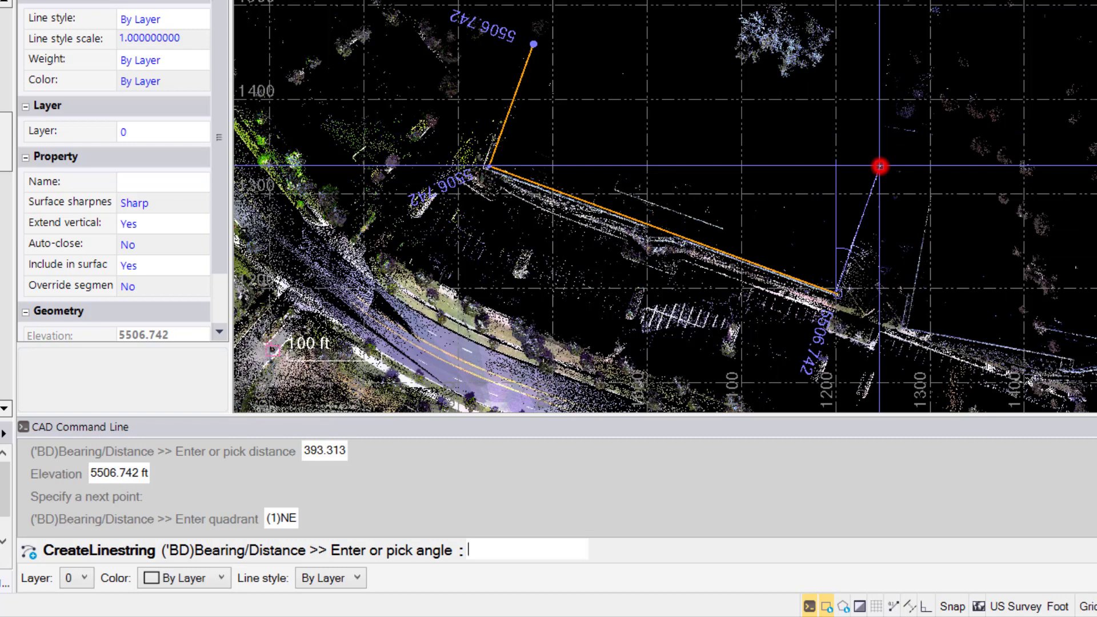
click(879, 166)
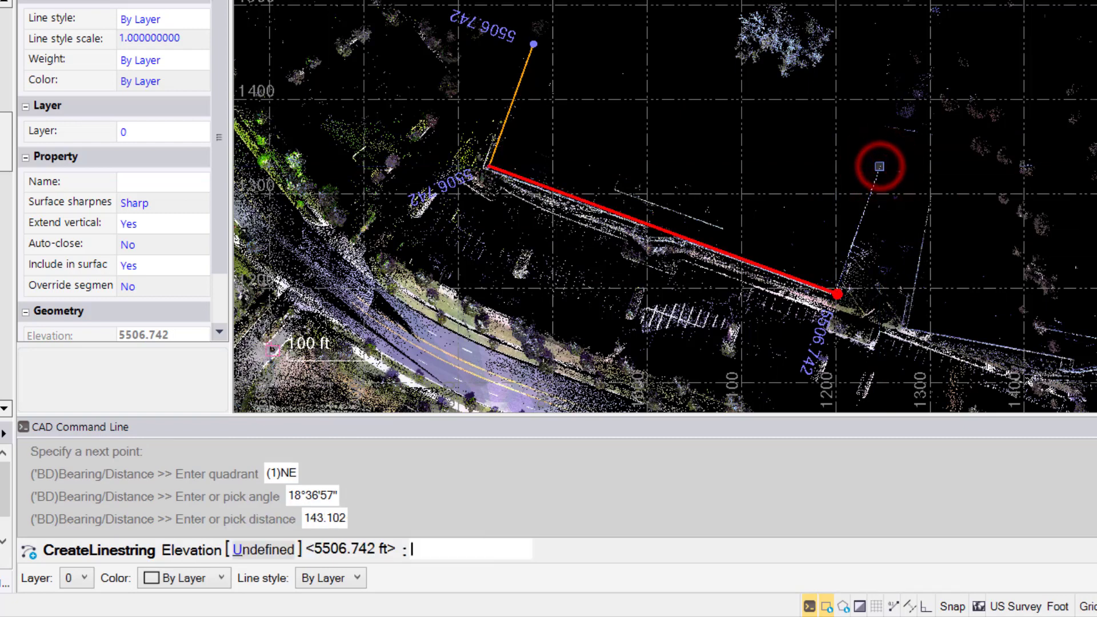
key(Return)
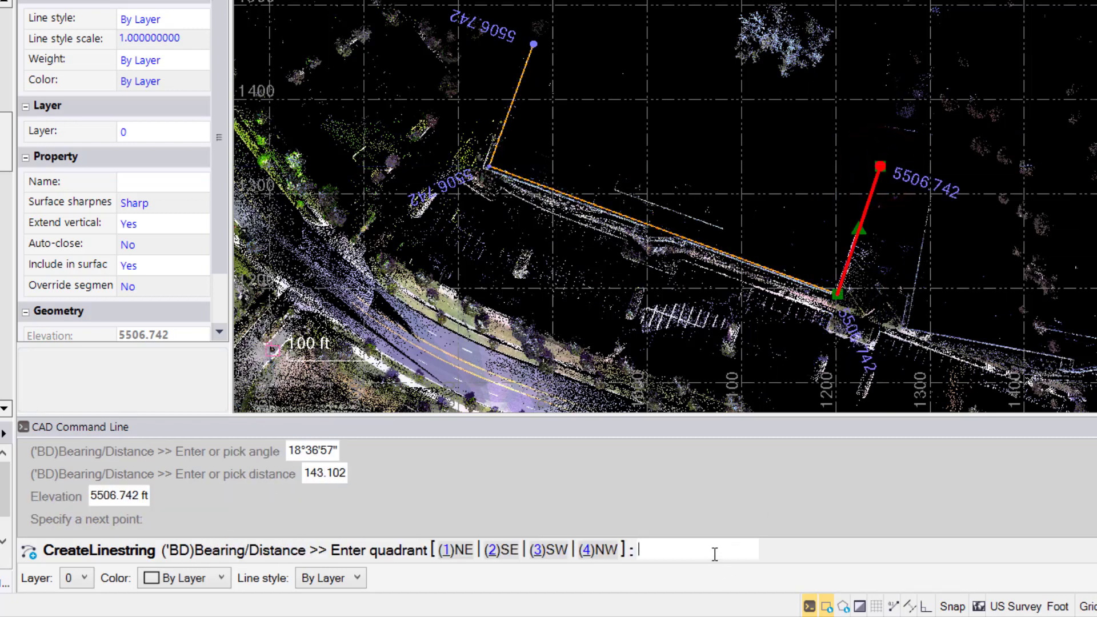
key(Return)
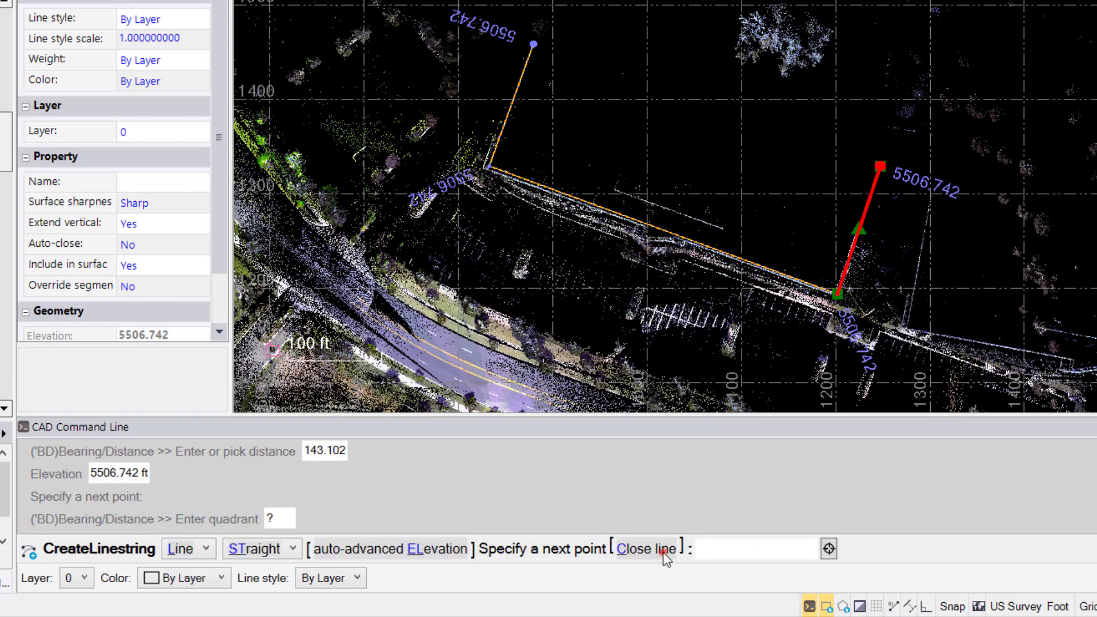
click(663, 552)
Deselect the outline and start Create Point with ID 1 and feature code BT.
click(771, 198)
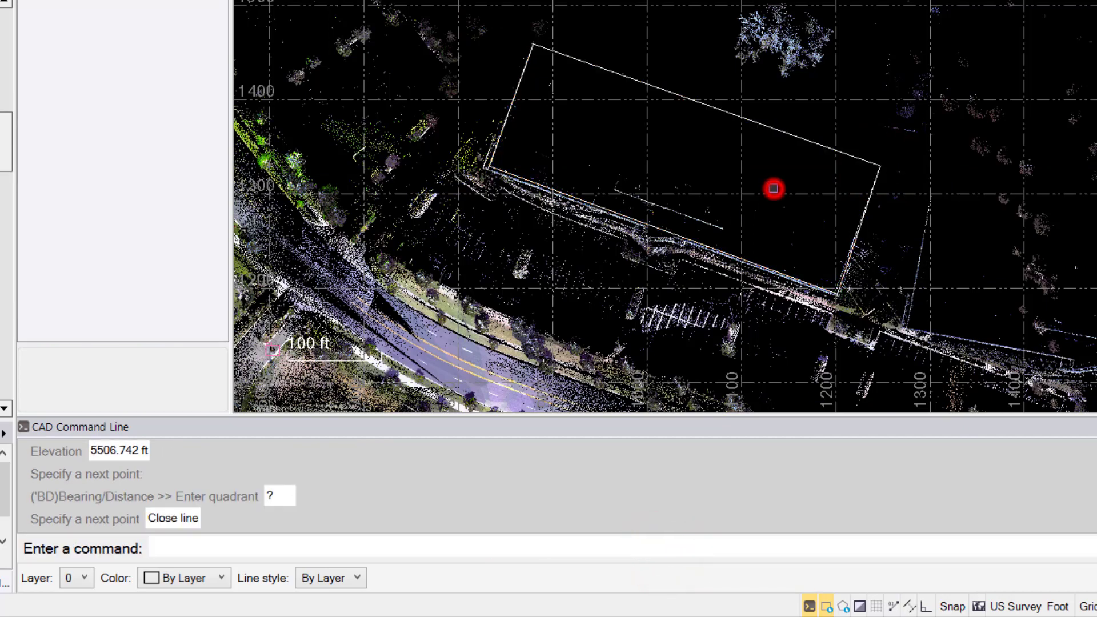
scroll(774, 203, down, 1)
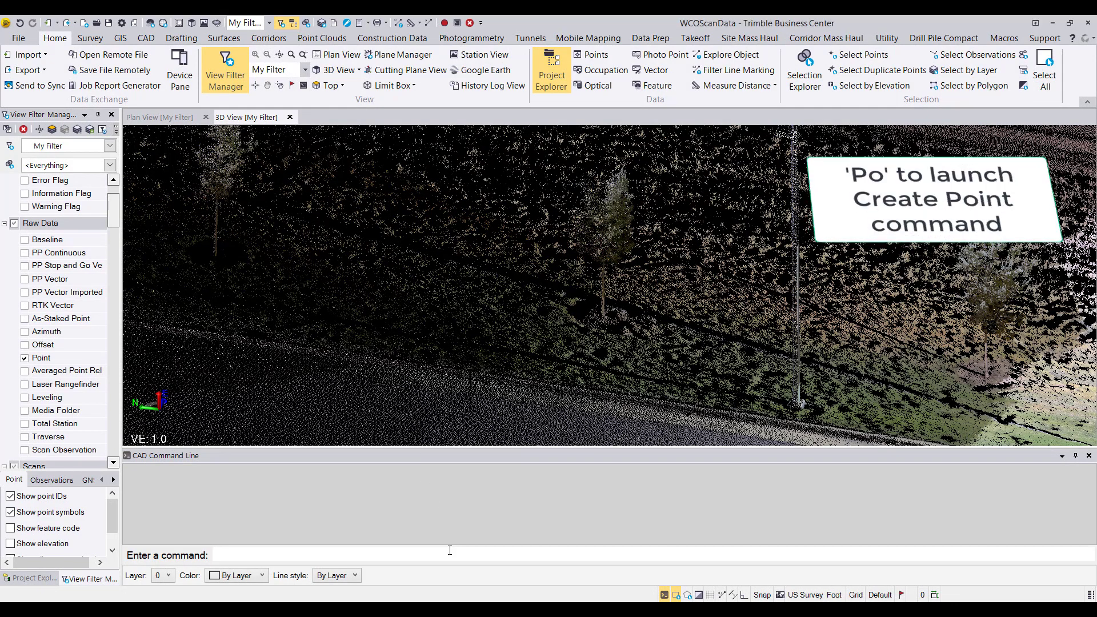
text(po)
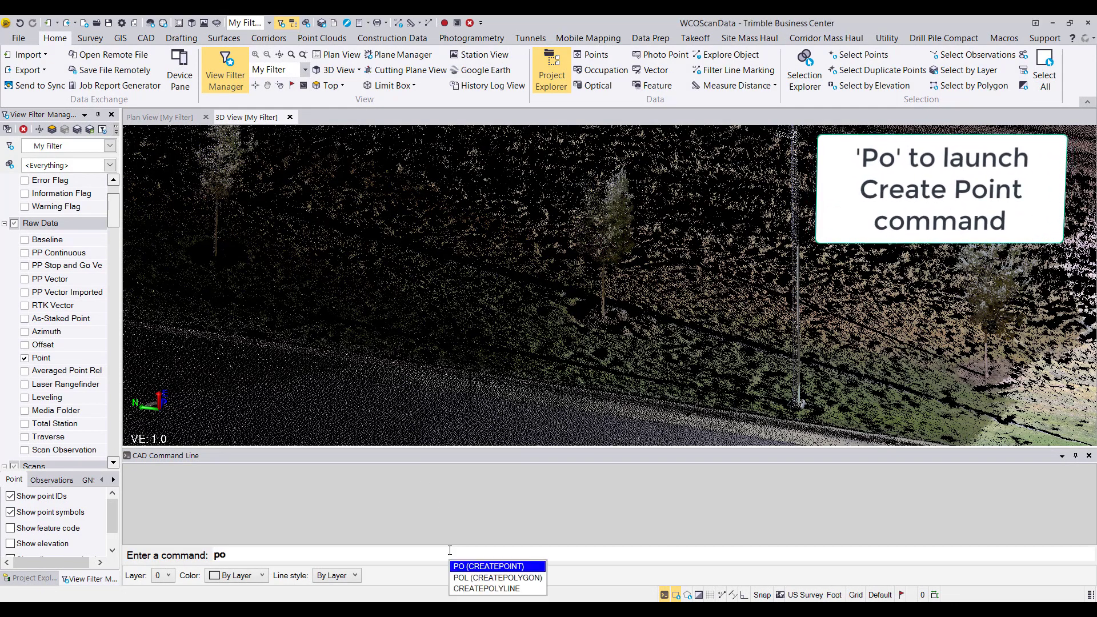
key(Return)
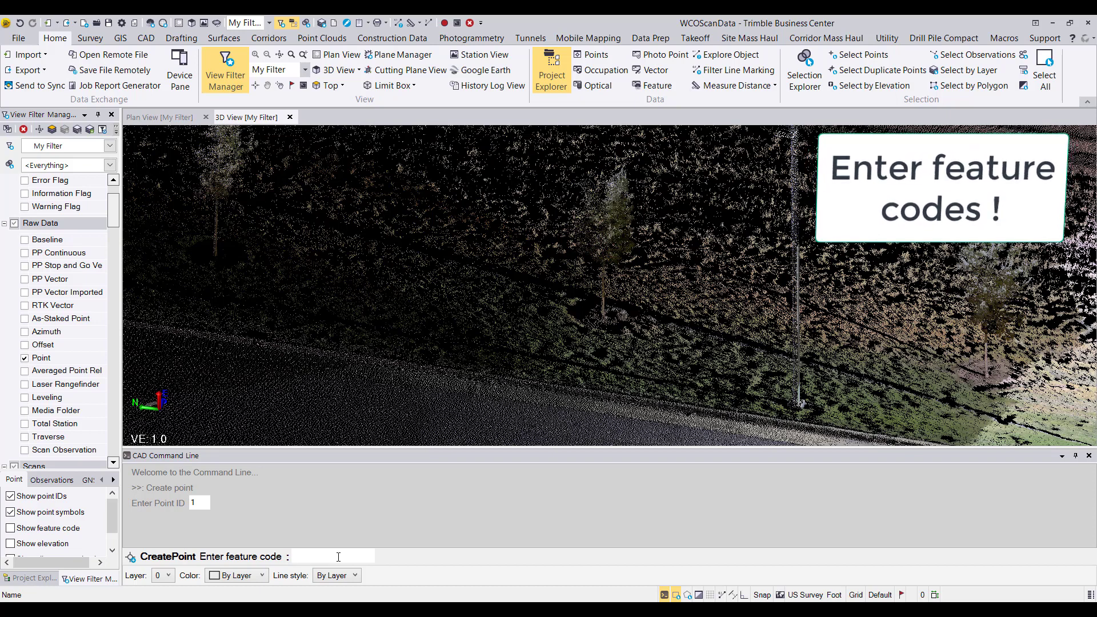
text(BT)
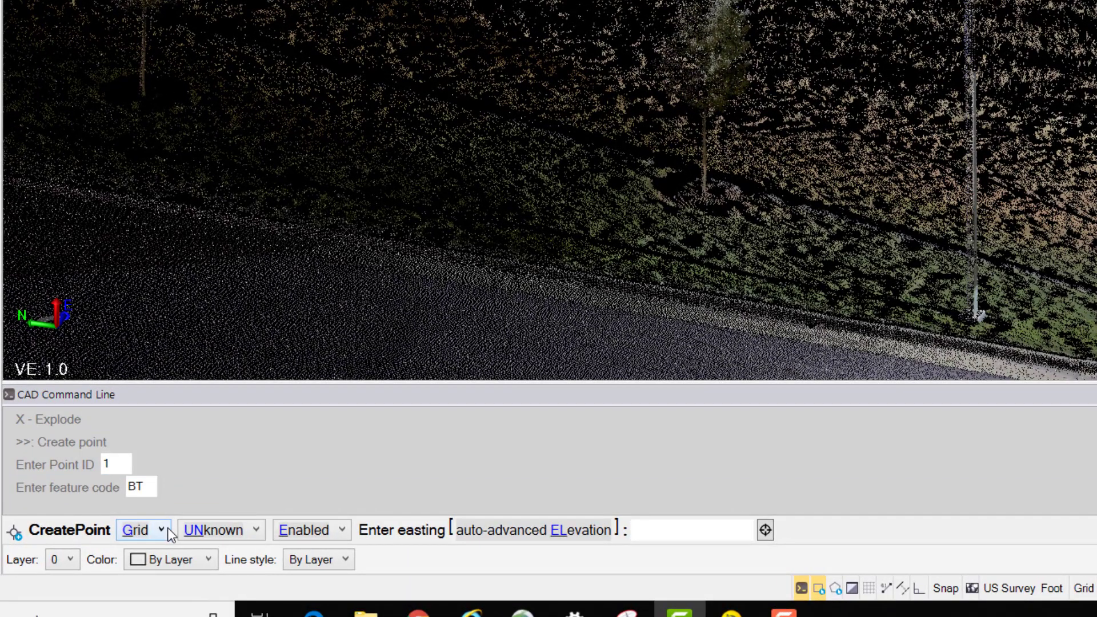
click(161, 530)
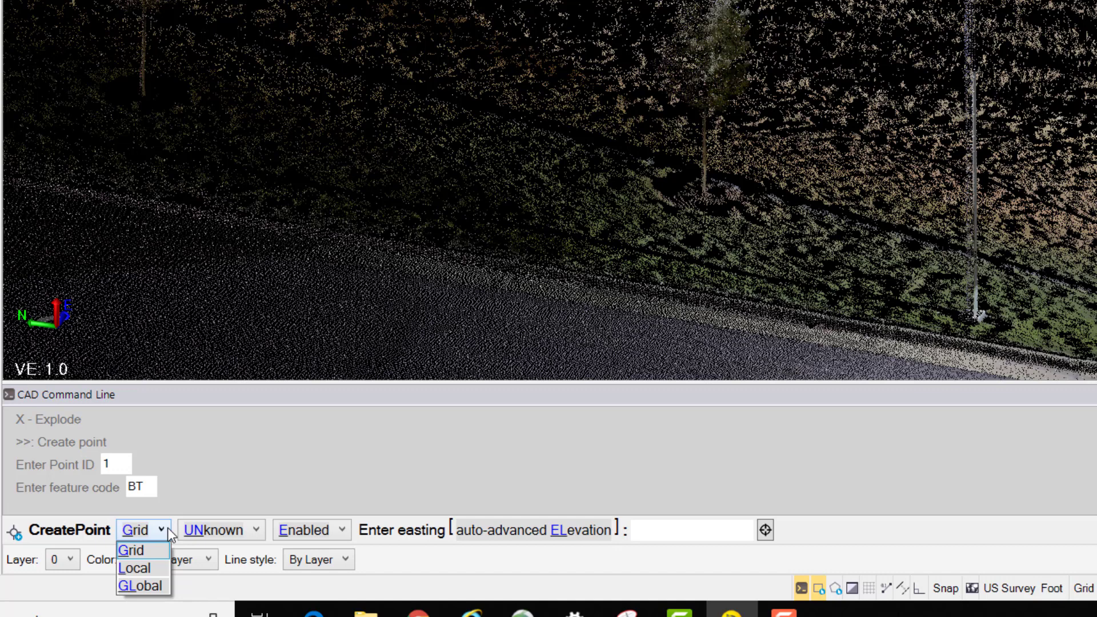
click(255, 530)
click(256, 530)
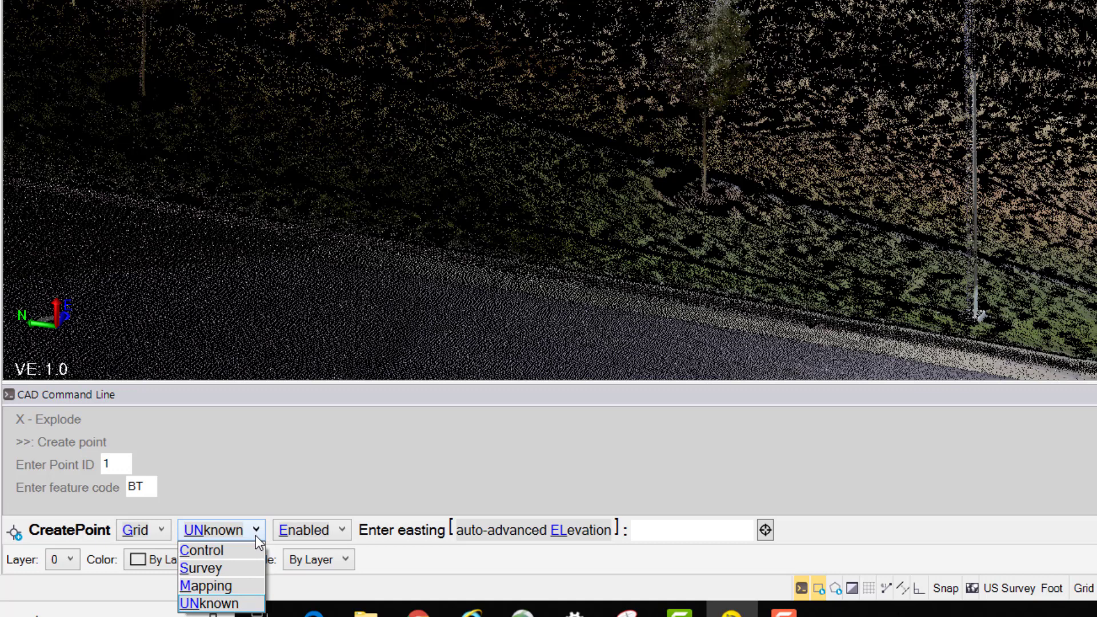
click(348, 530)
click(347, 530)
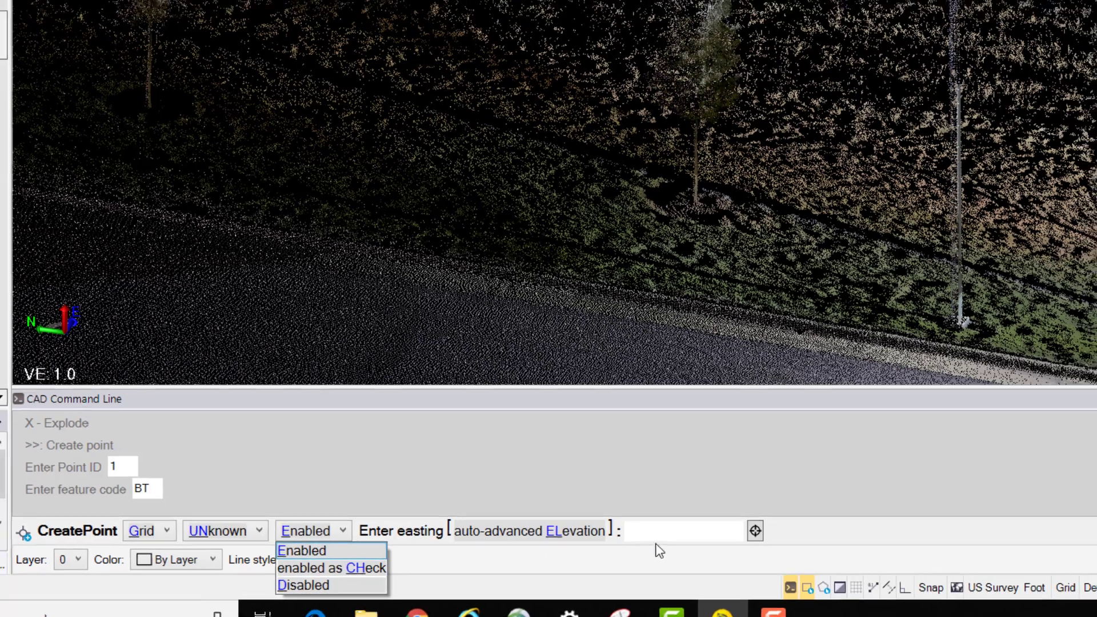
Place point 1 at the tree base (574.251, 673.837), elevation 5456.804 ft.
click(673, 534)
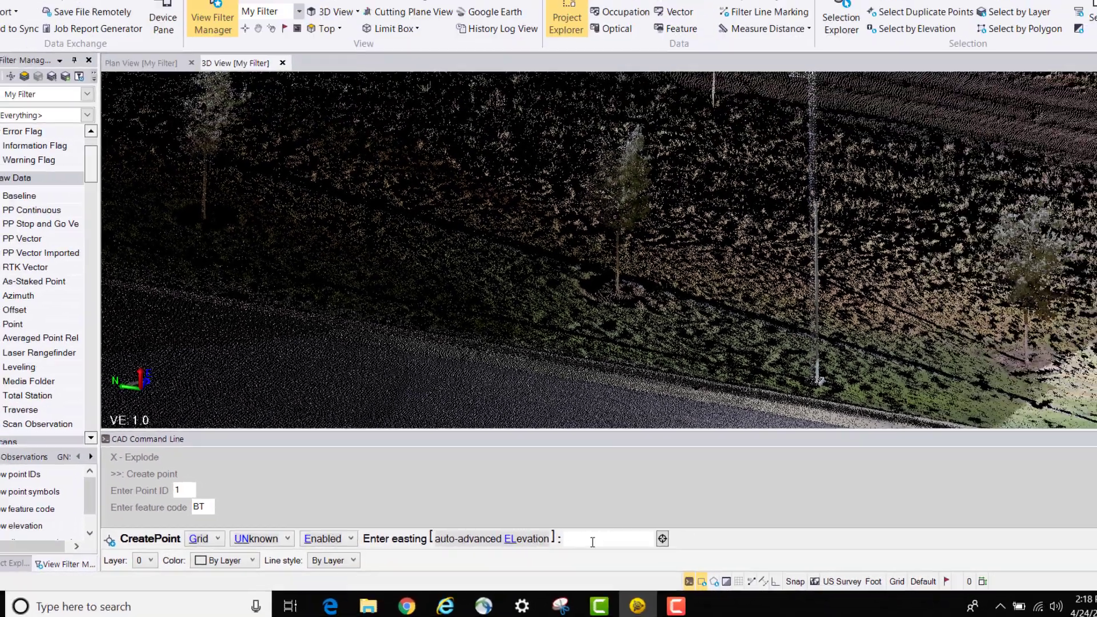
scroll(641, 275, up, 5)
middle_drag(633, 281, 647, 290)
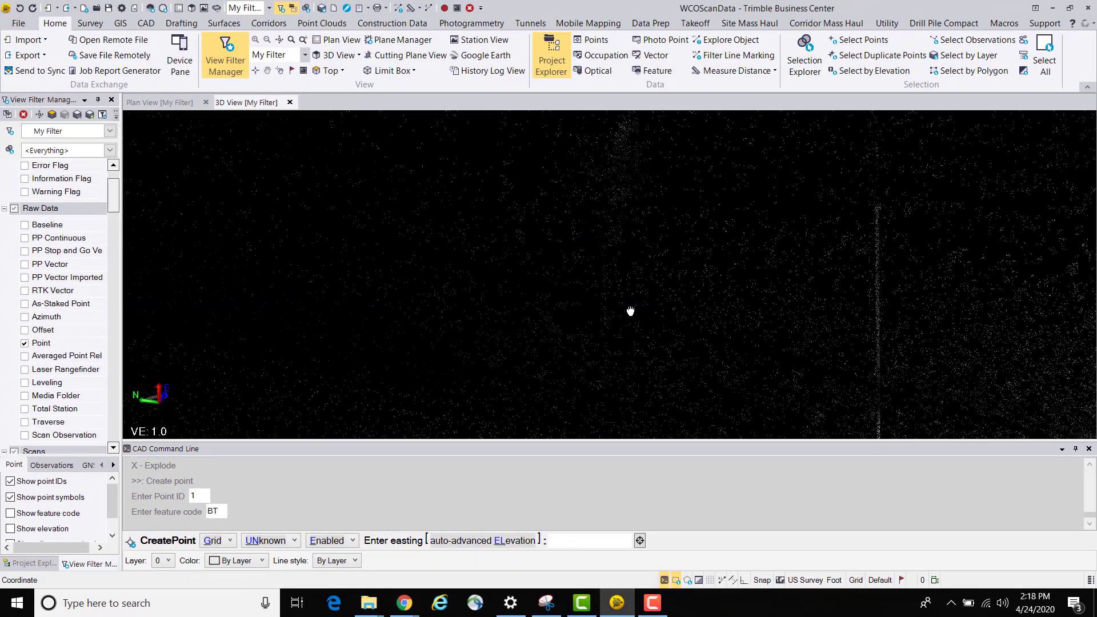
click(605, 323)
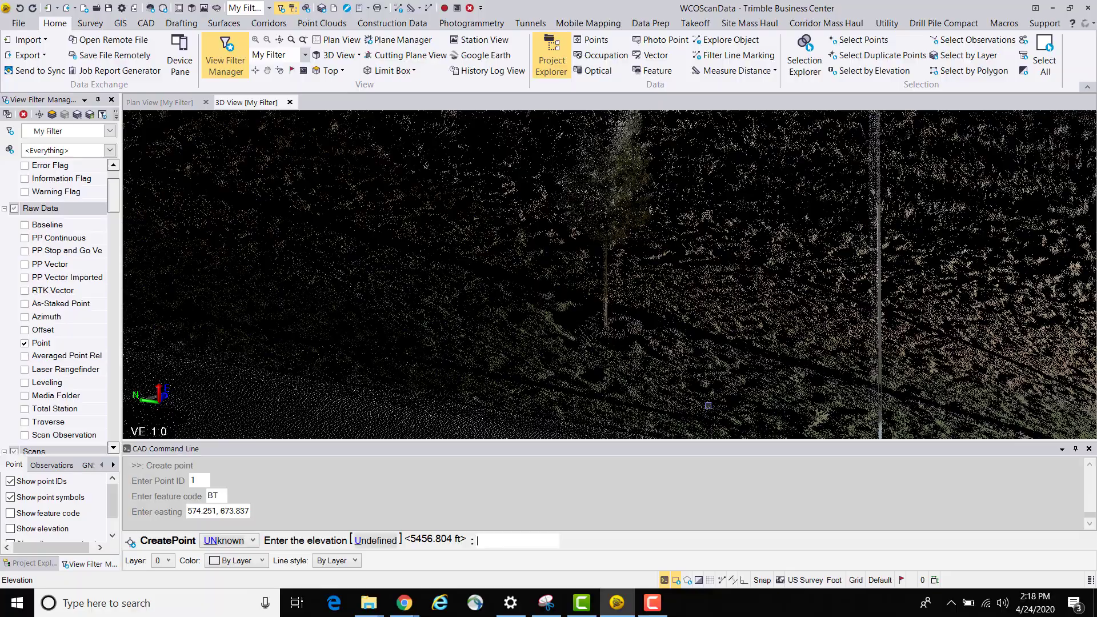
key(Return)
mouse_move(619, 346)
middle_down()
mouse_move(752, 352)
mouse_move(676, 337)
mouse_move(645, 346)
middle_up()
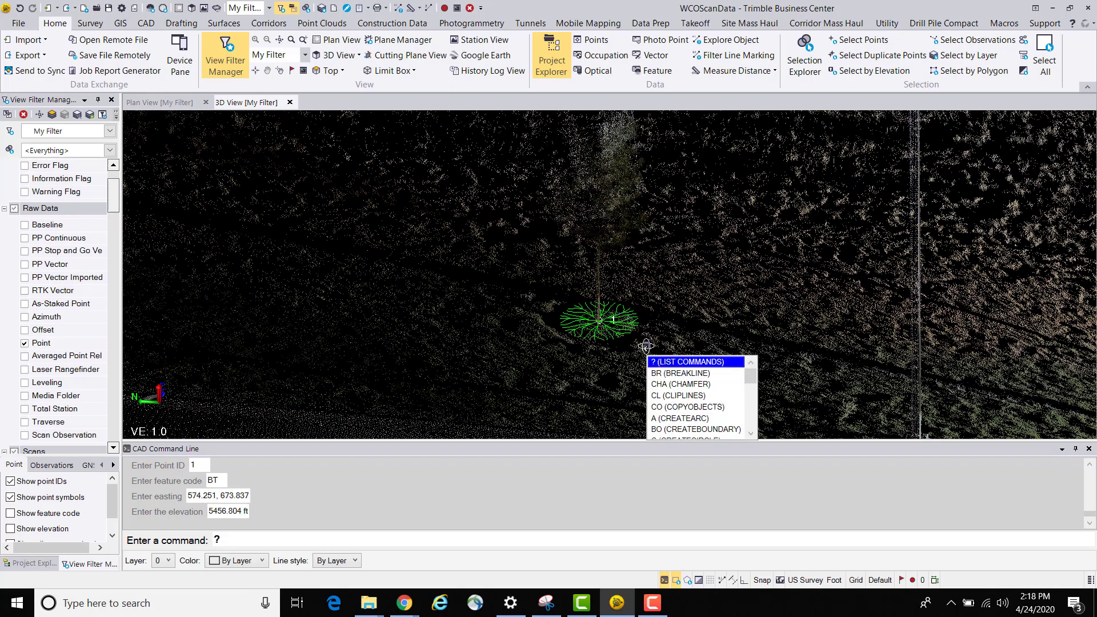
List commands with ?, enlarge the command line panel, and scroll the command list.
key(Return)
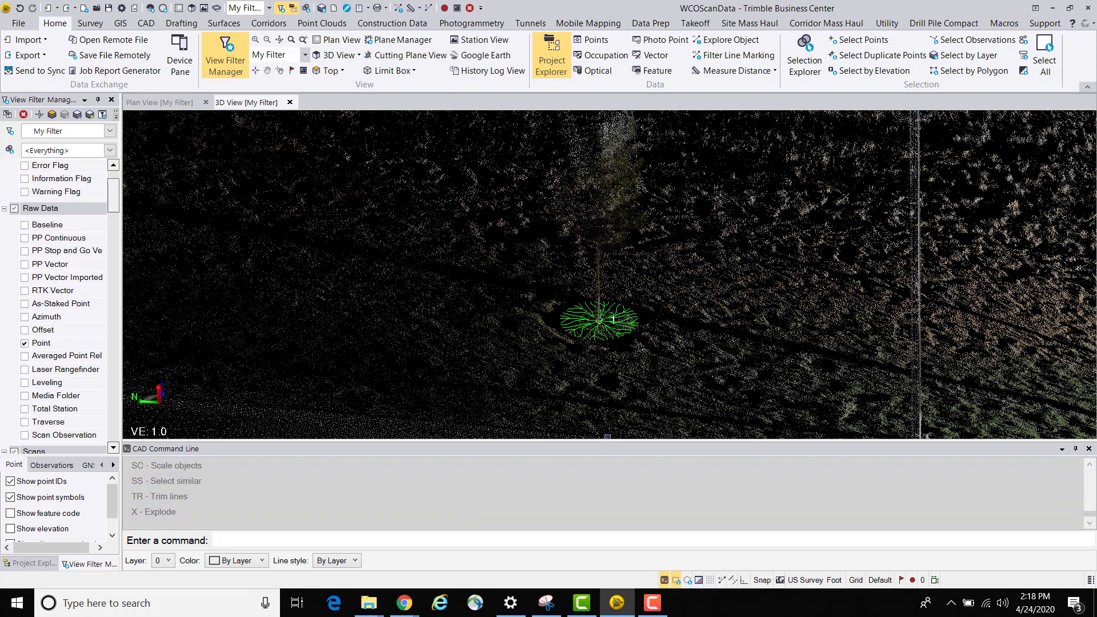
drag(611, 443, 626, 328)
scroll(633, 451, up, 12)
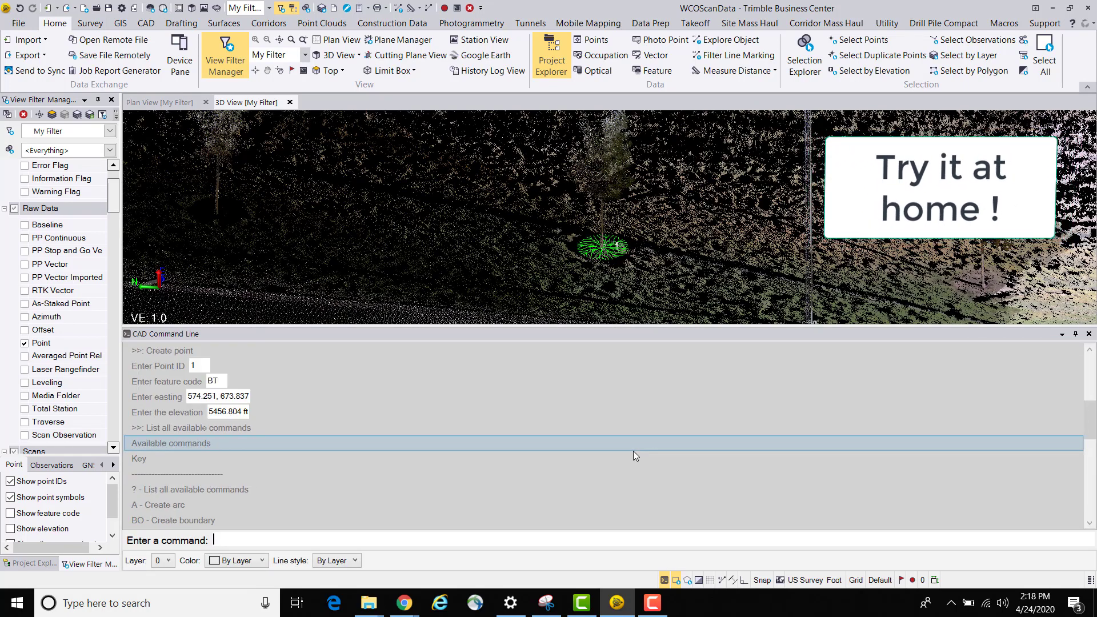
scroll(633, 450, down, 3)
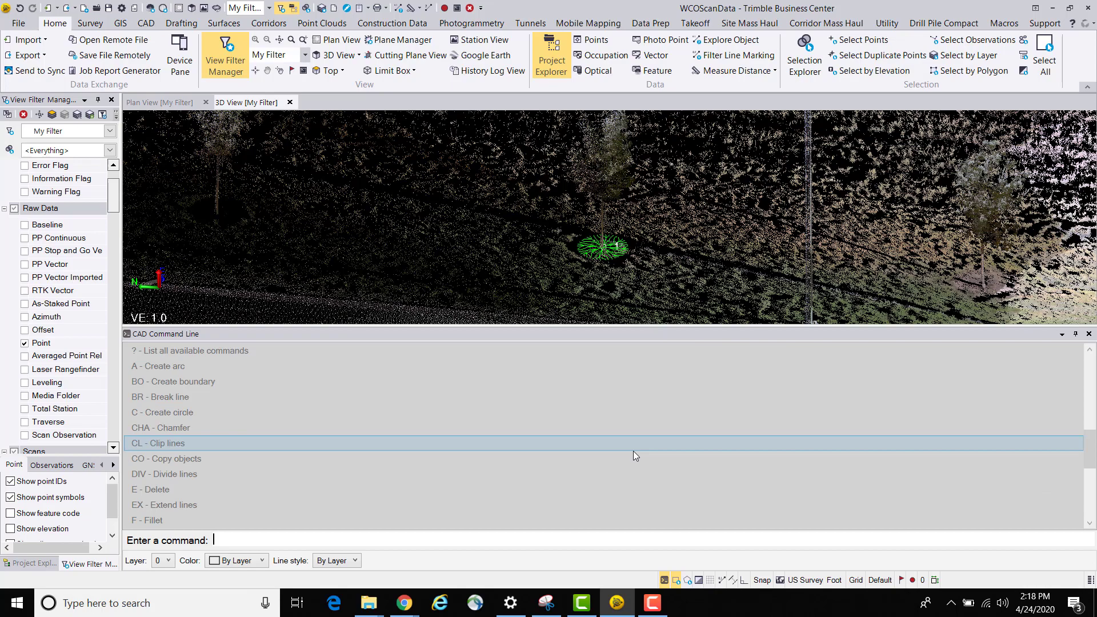
scroll(633, 456, down, 1)
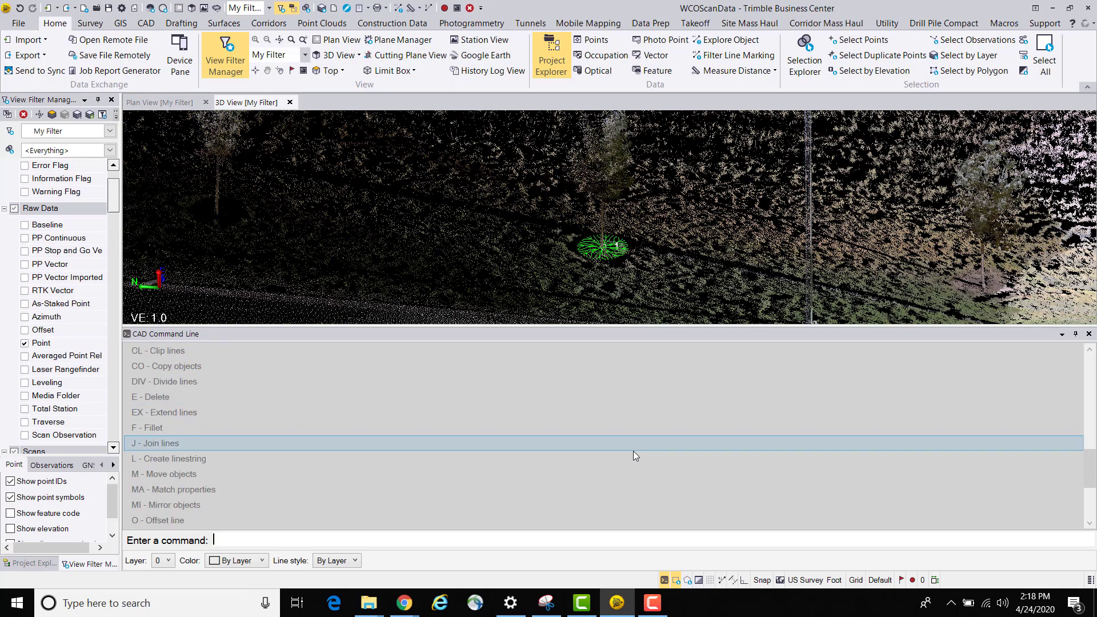